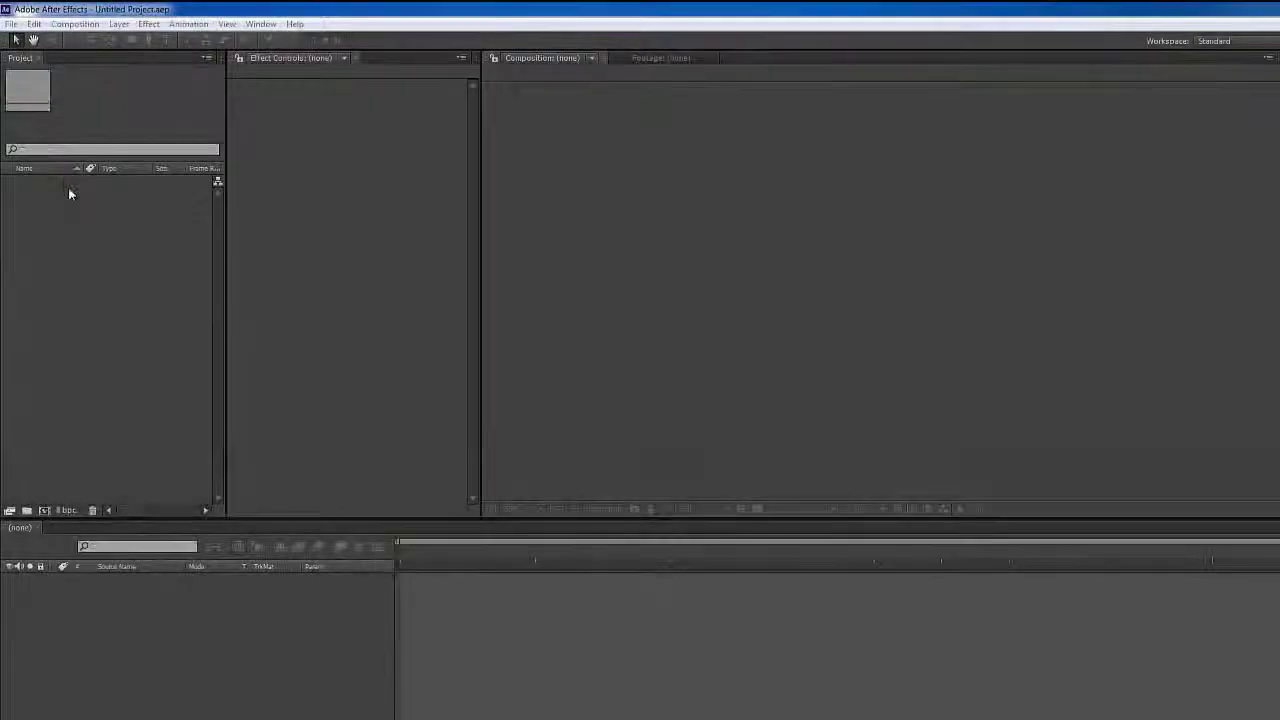
- Run the 3-side prismatic panel.jsx script to open the slideshow wizard
left_click(11, 23)
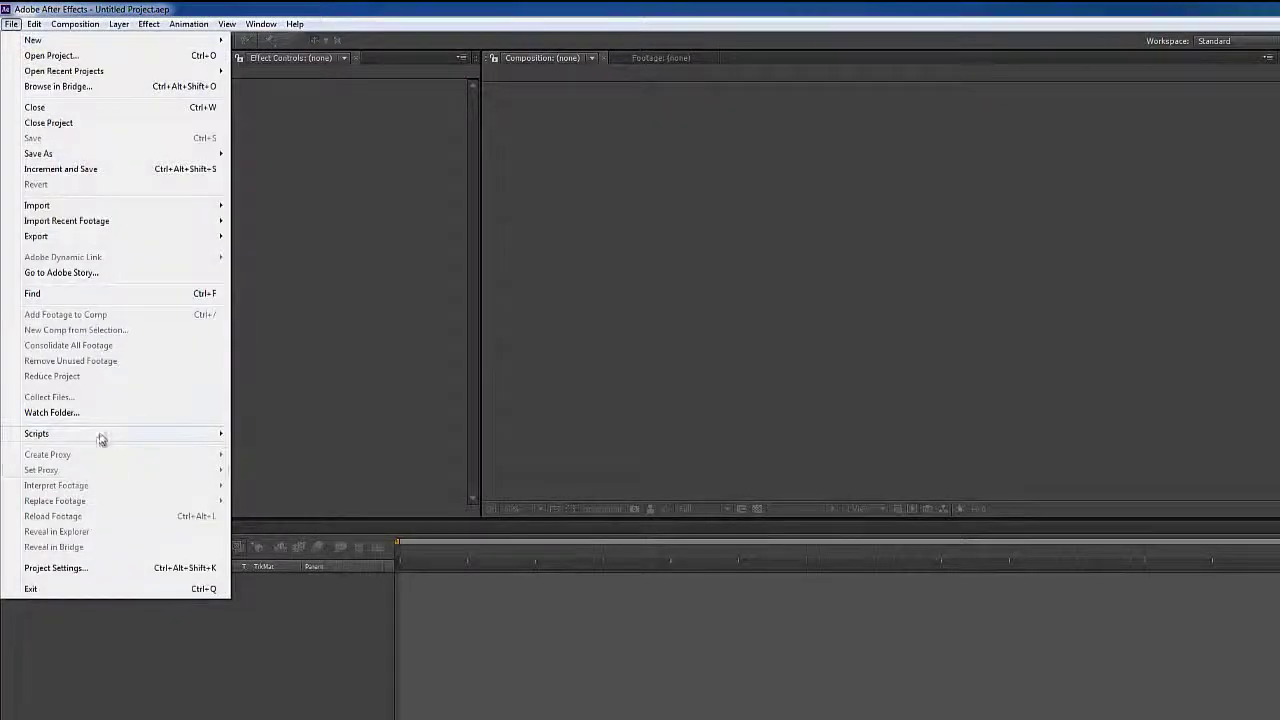
mouse_move(134, 439)
left_click(295, 435)
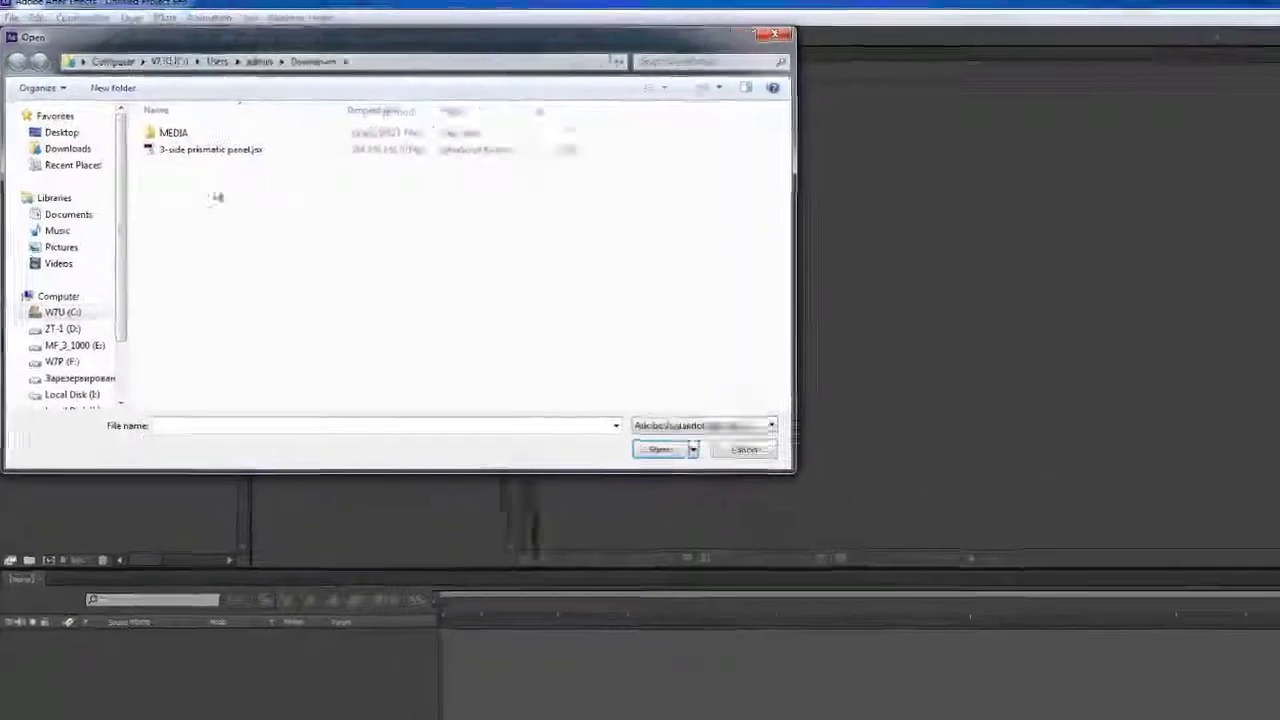
left_click(268, 170)
left_click(840, 558)
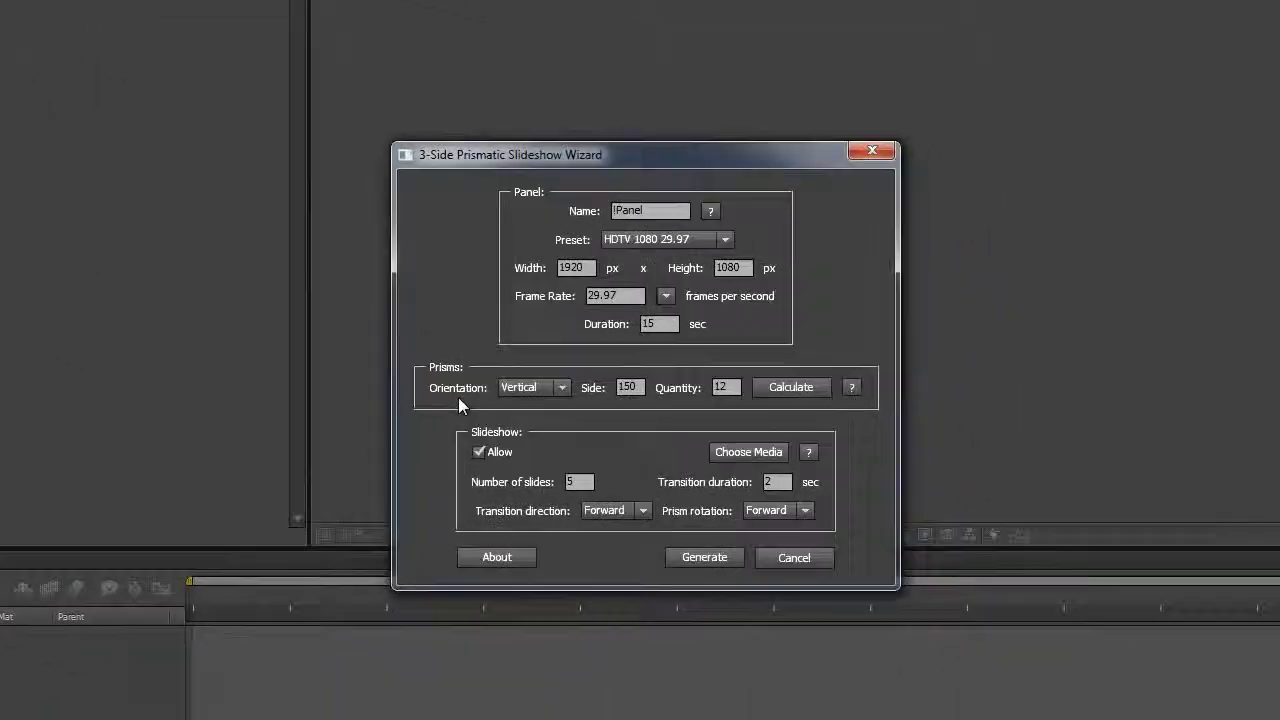
- Set the HDV/HDTV 720 29.97 preset, vertical prisms, and a prism side of 300
left_click(639, 234)
left_click(672, 333)
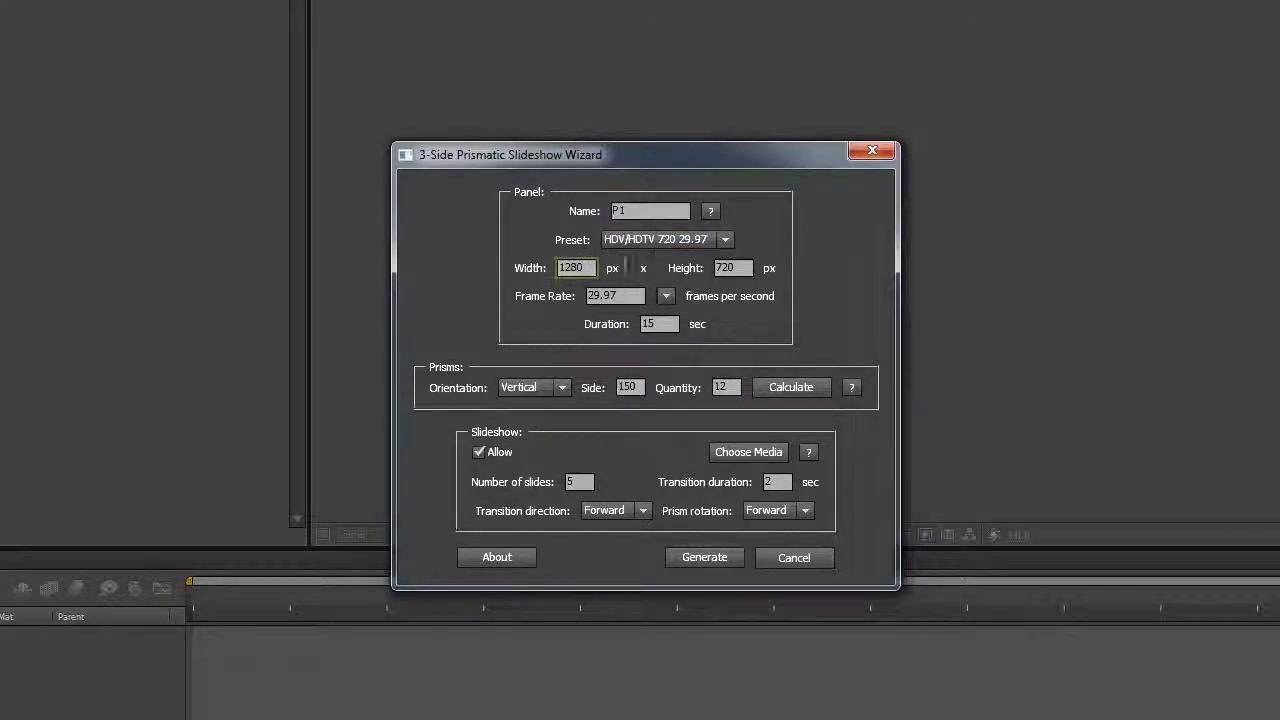
left_click(673, 300)
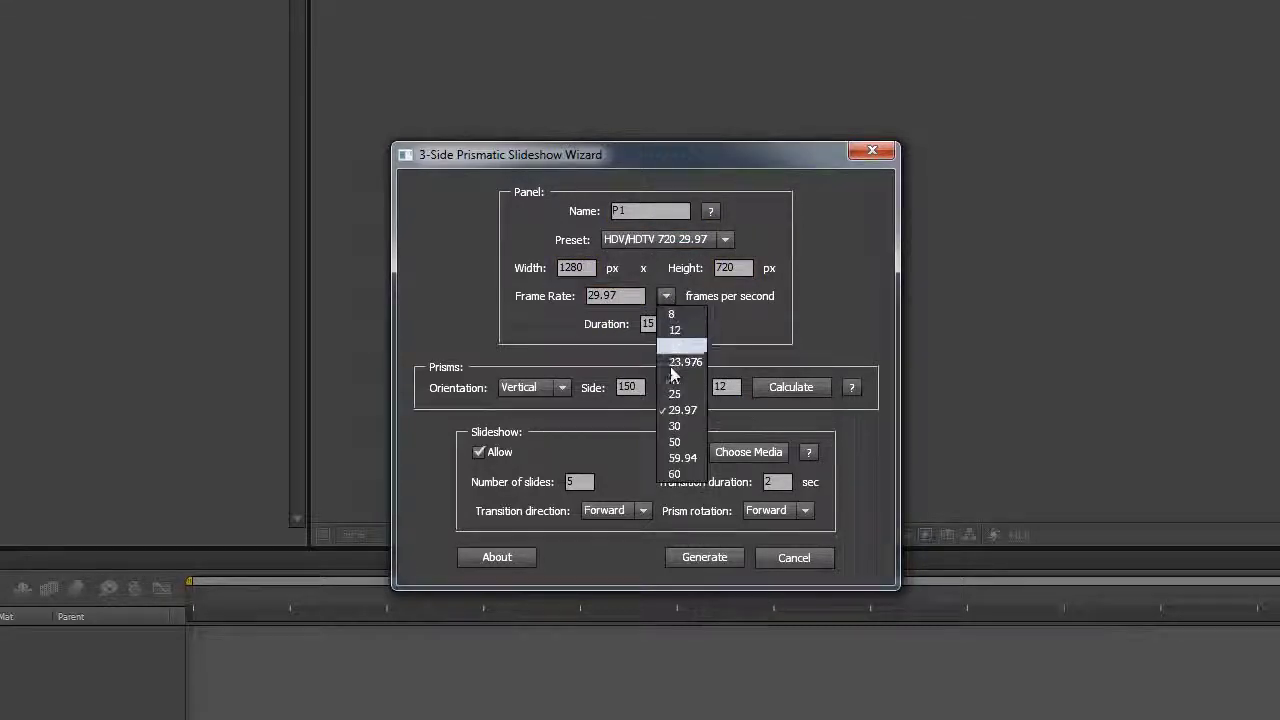
left_click(678, 403)
left_click(658, 325)
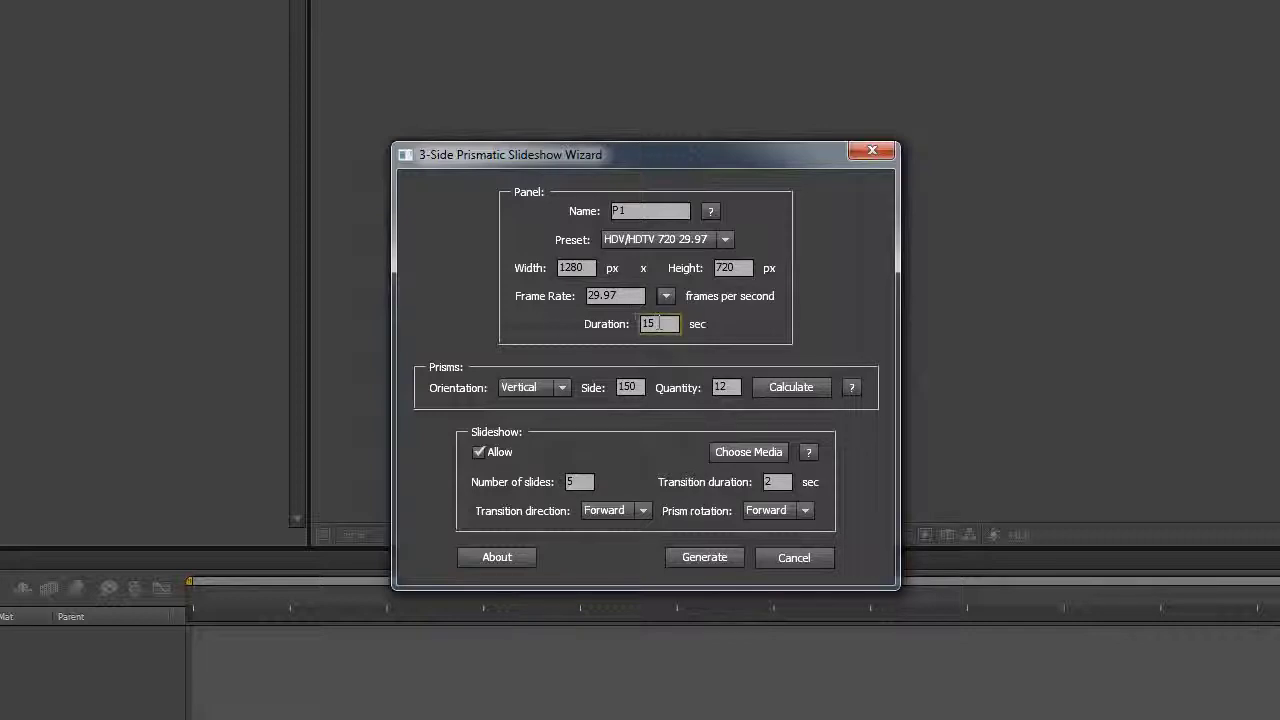
left_click(562, 387)
left_click(558, 405)
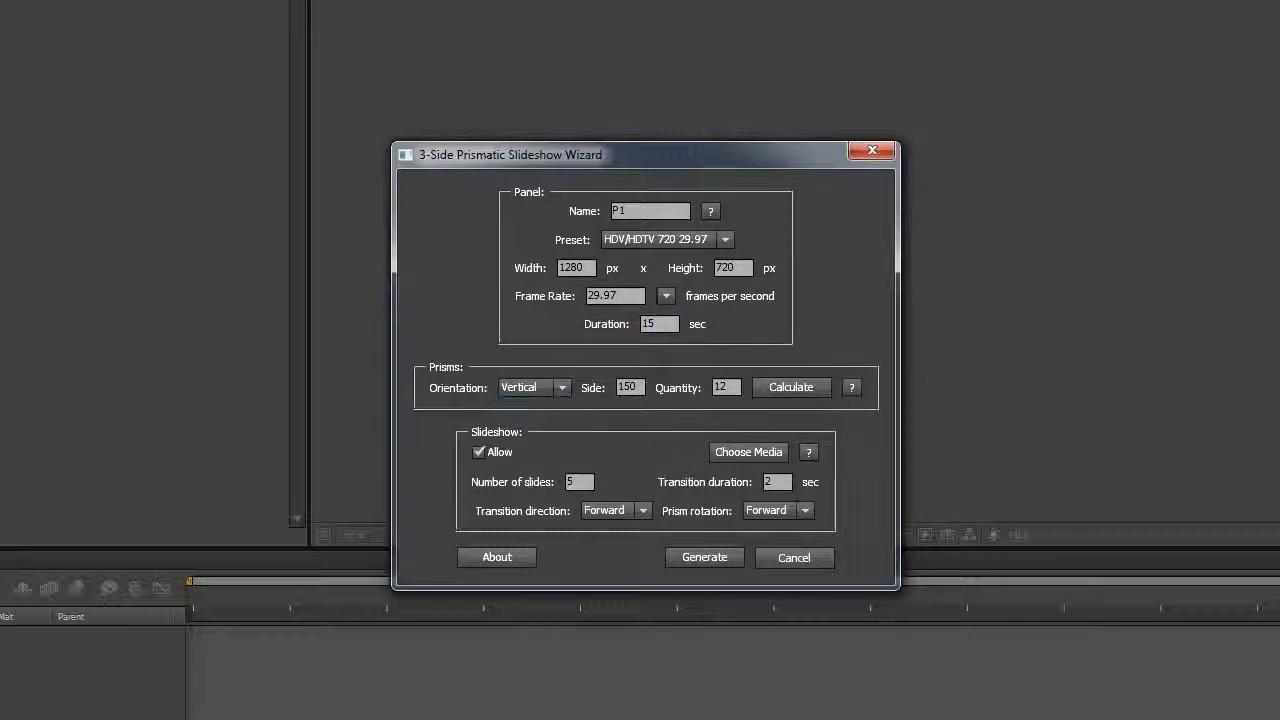
key("BackSpace")
key("BackSpace")
key("BackSpace")
type("300")
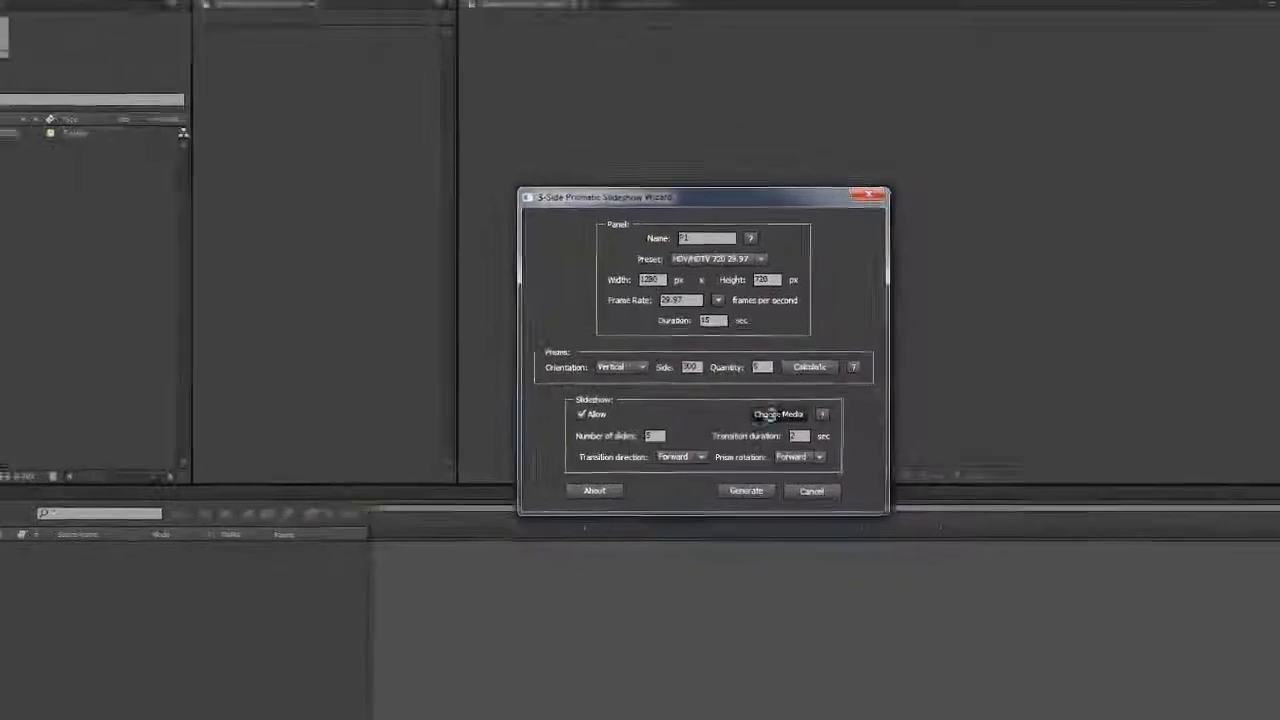
- Import five In winter photos, including IMG_2308 and IMG_5085, as slideshow media
left_click(748, 452)
double_click(101, 59)
left_click(180, 85)
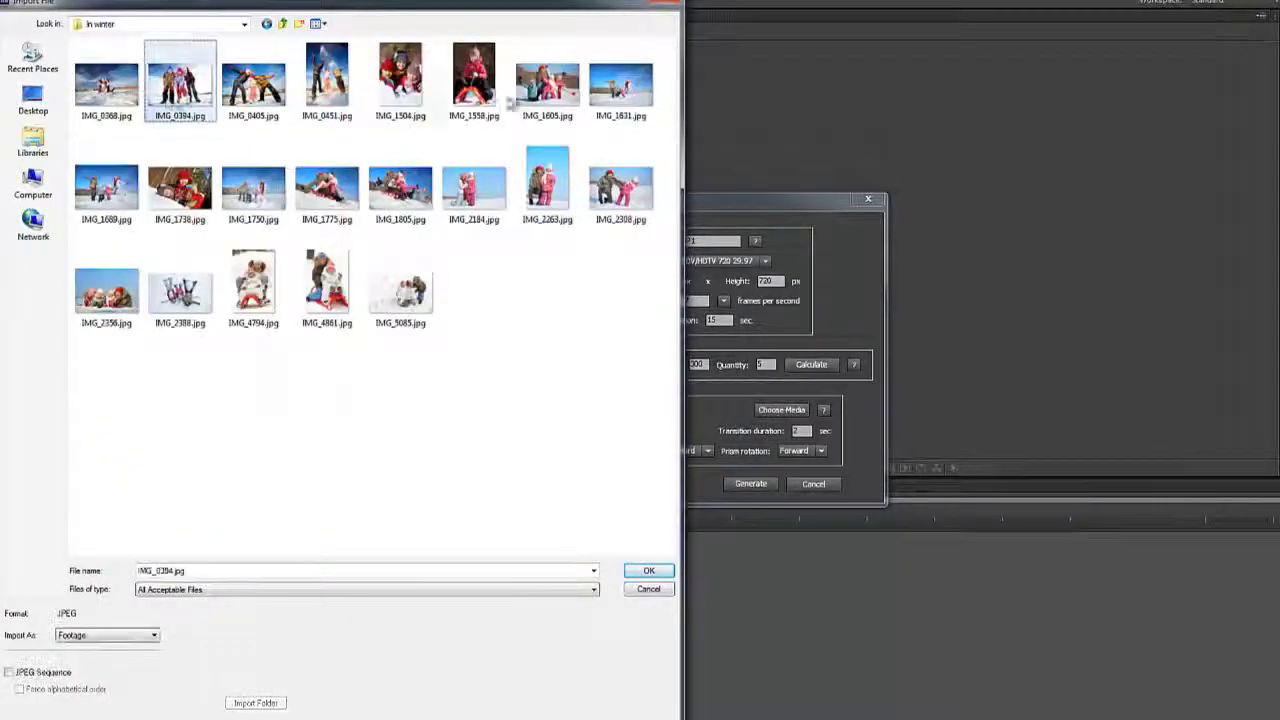
left_click(620, 85, "ctrl")
left_click(106, 188, "ctrl")
left_click(620, 188, "ctrl")
left_click(400, 290, "ctrl")
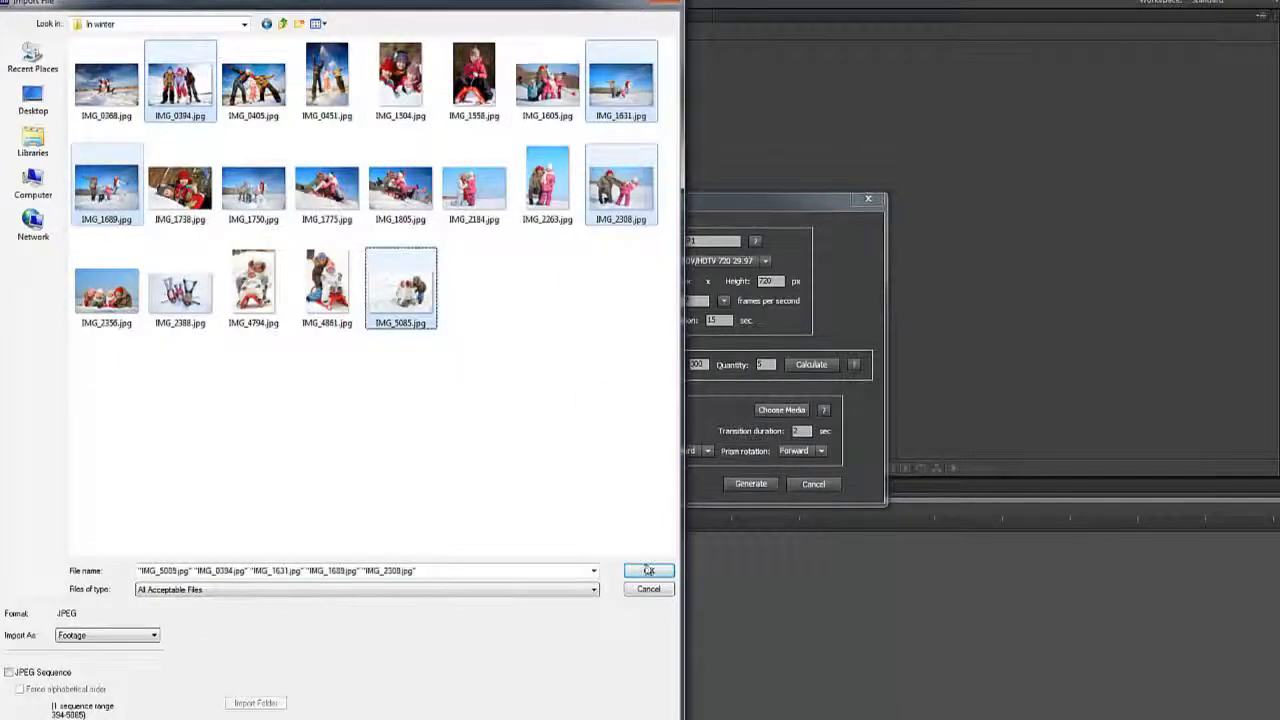
left_click(649, 570)
- Generate P1, open it, and view the Transition Control keyframes mid-transition
double_click(800, 431)
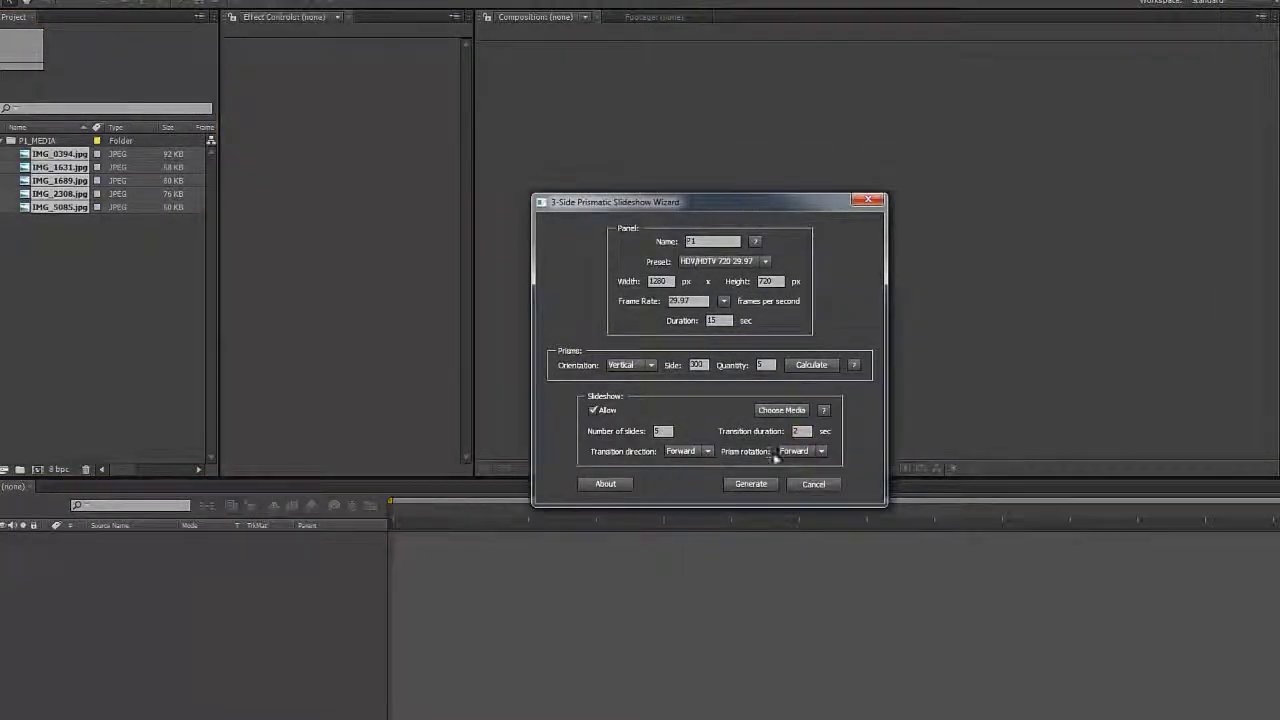
left_click(751, 483)
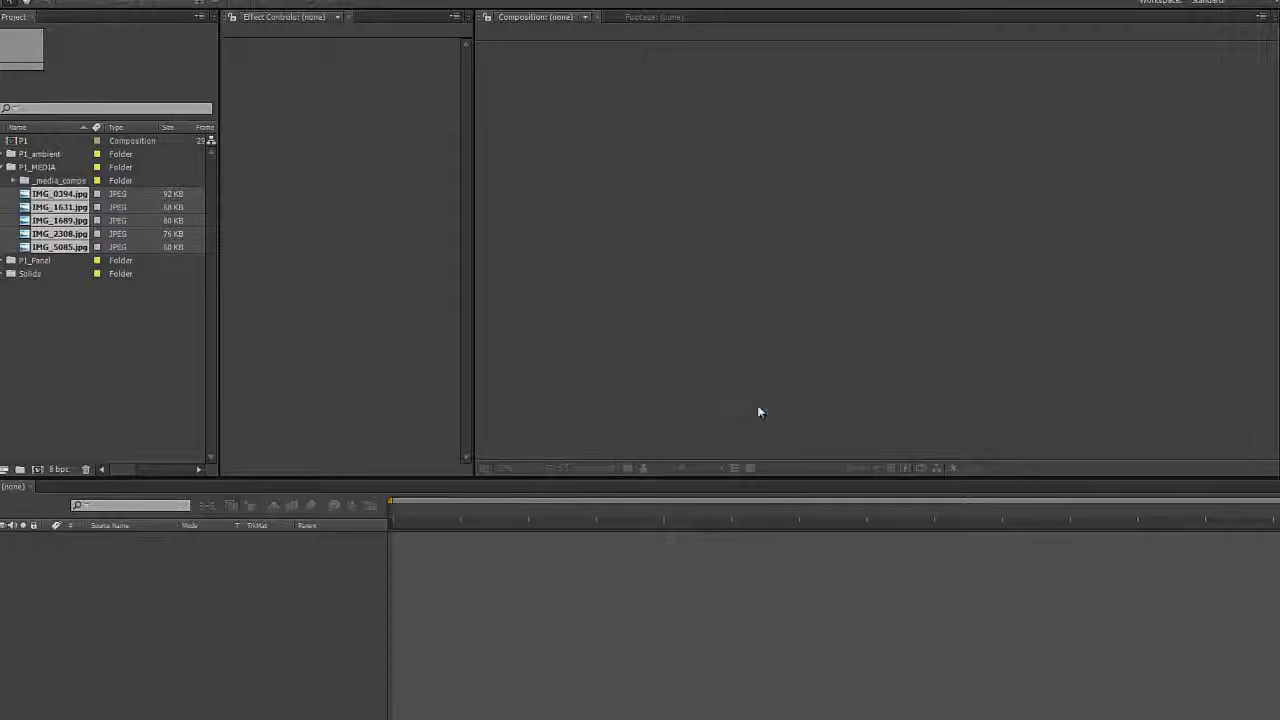
double_click(14, 141)
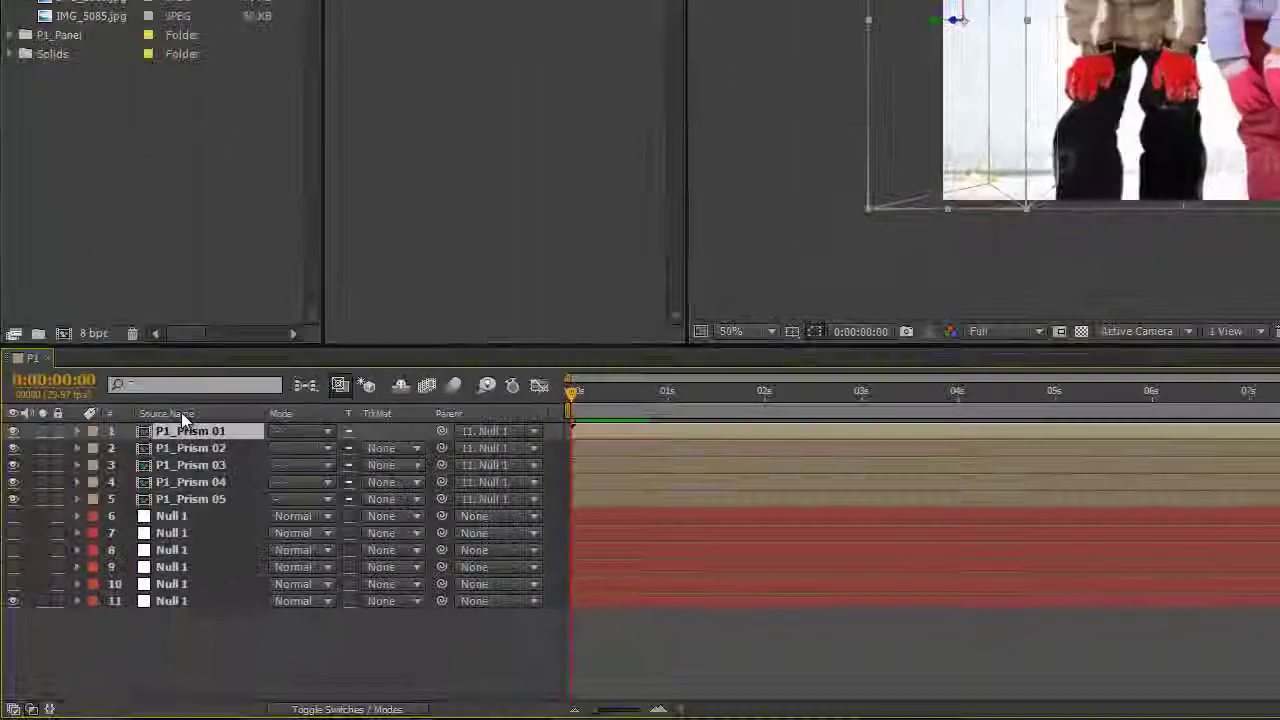
left_click(186, 584)
key("u")
left_click(823, 397)
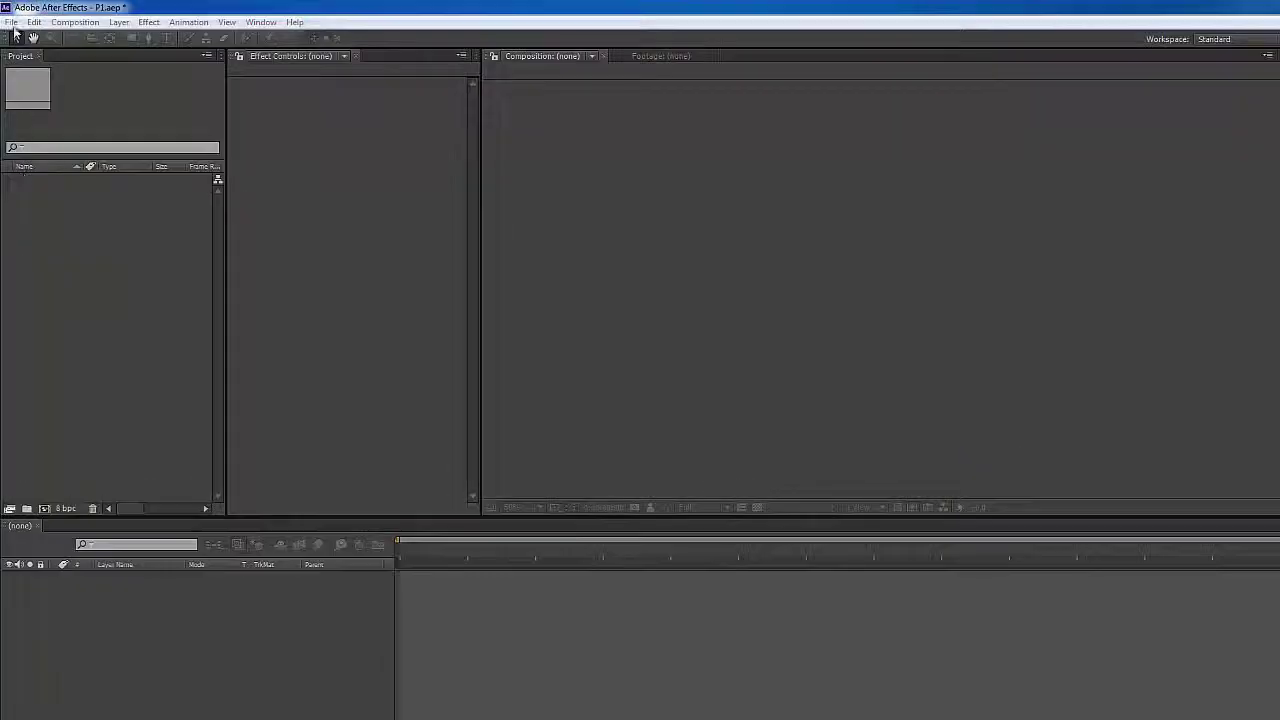
left_click(11, 22)
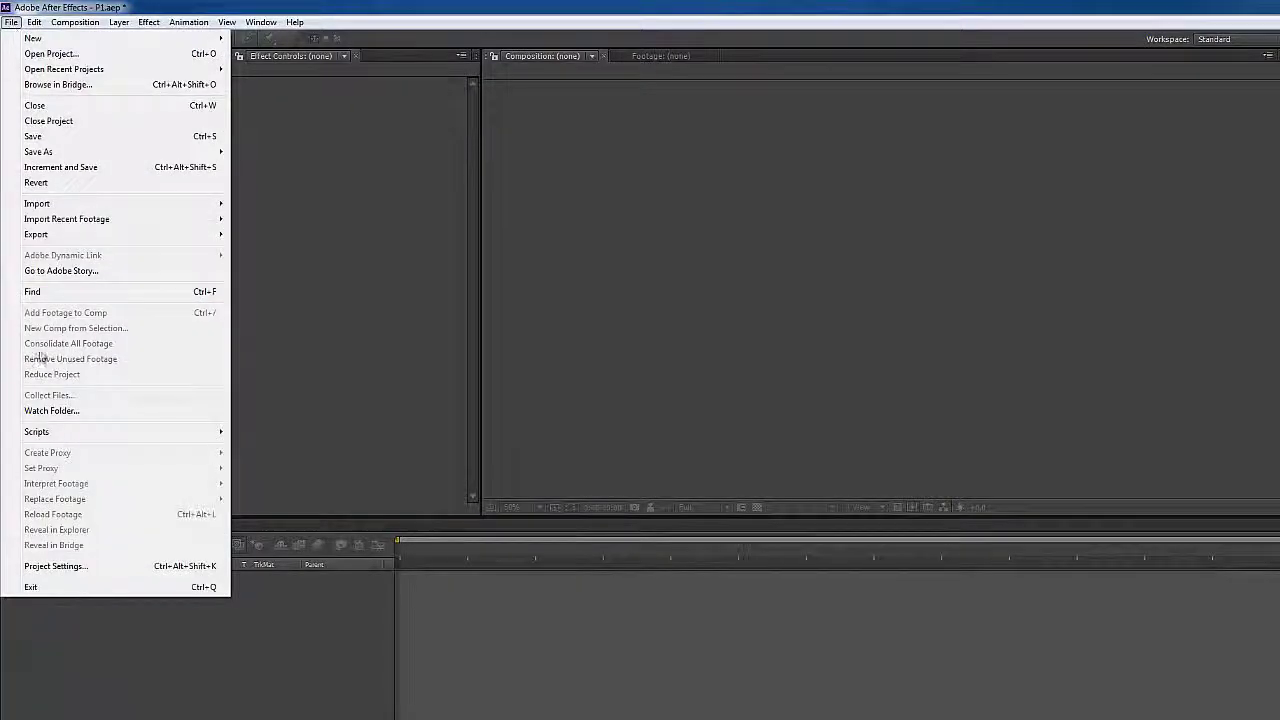
- Rerun the prismatic panel script to reopen the slideshow wizard
mouse_move(40, 431)
left_click(275, 432)
left_click(190, 140)
left_click(593, 409)
- Name the panel P2 and set a 720×1280 frame with 10 horizontal prisms
type("P2")
left_click(700, 191)
left_click(670, 292)
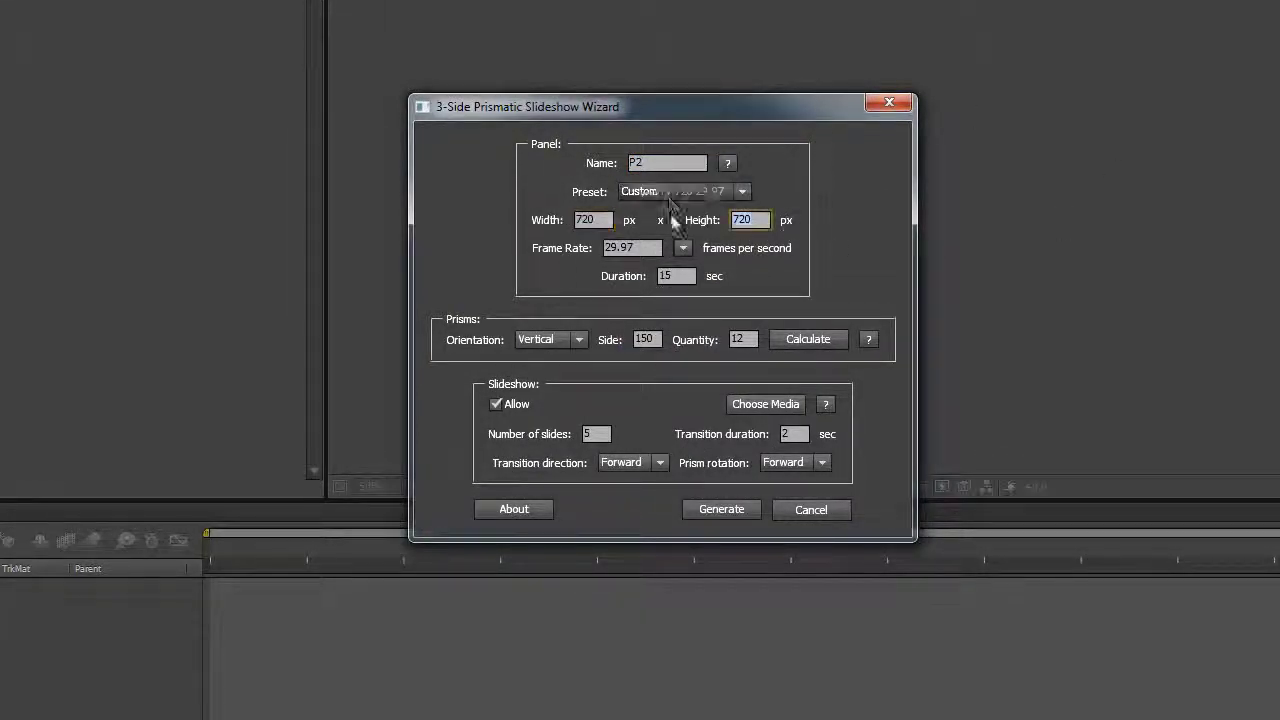
type("1280")
left_click(683, 248)
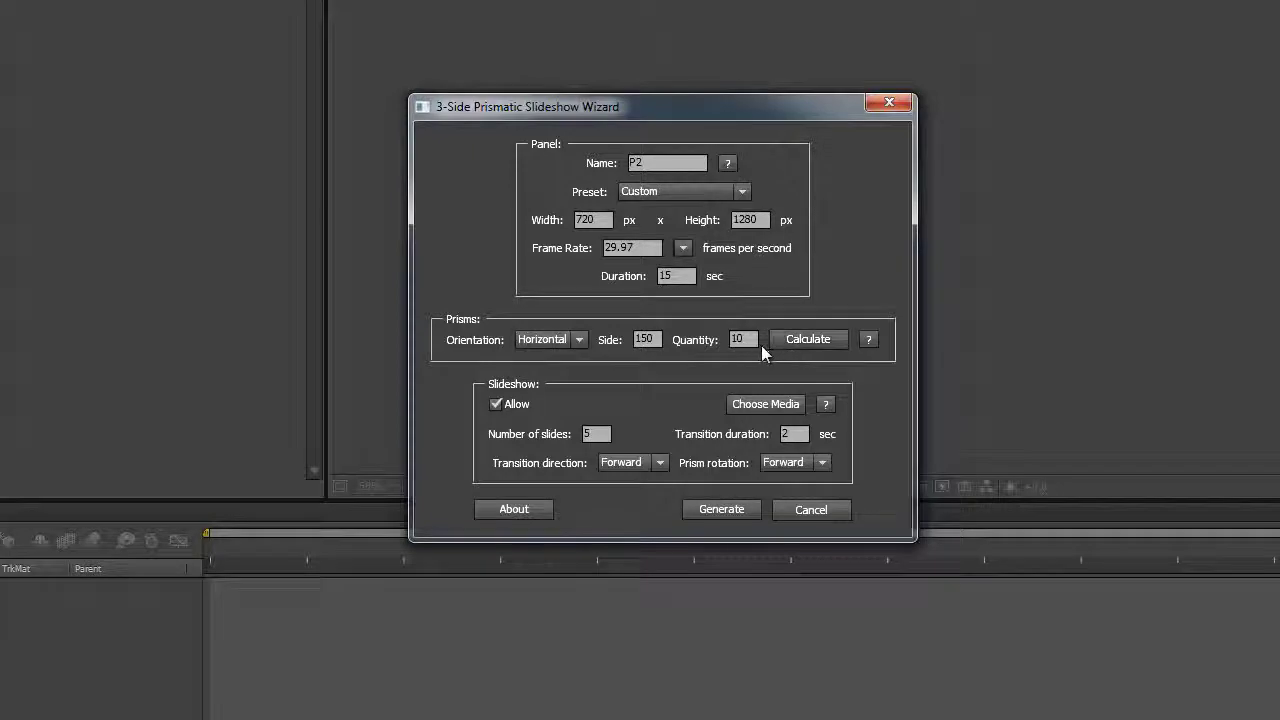
left_click(757, 403)
- Import three Sale photos (IMG_5901, IMG_6349 among them) and generate P2 with backward transitions
left_click(478, 340, "ctrl")
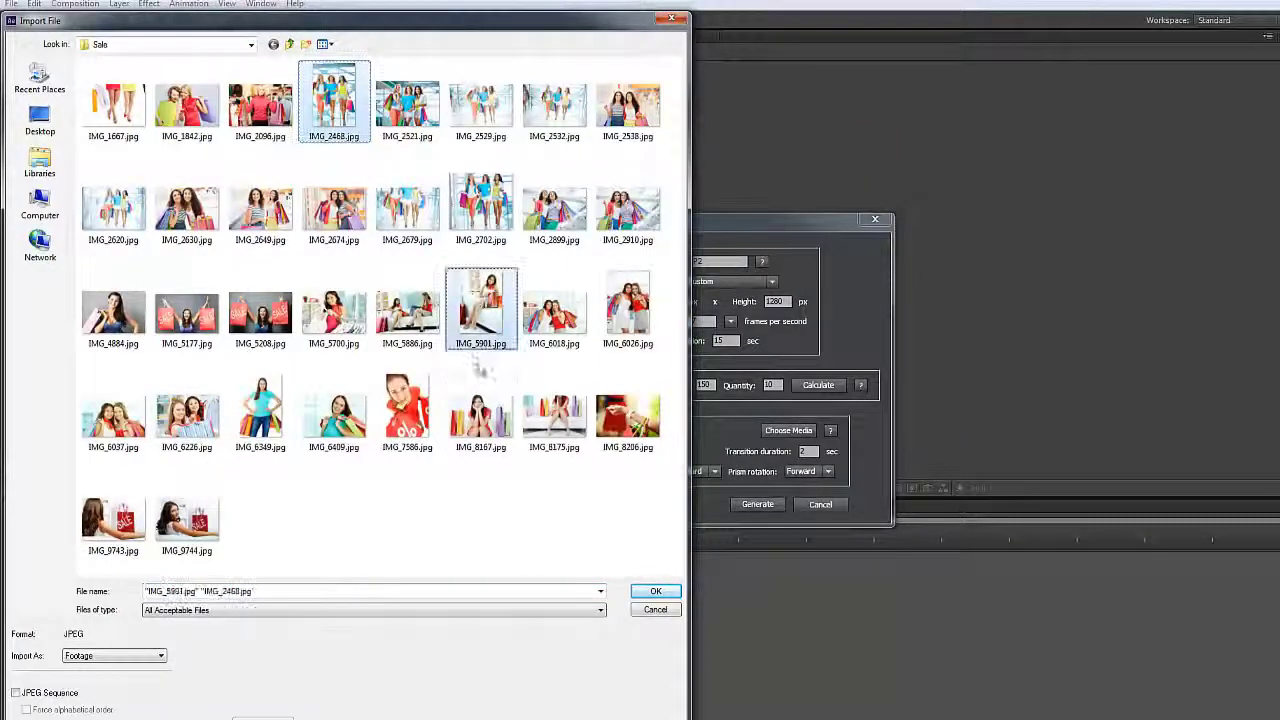
left_click(260, 410, "ctrl")
left_click(655, 591)
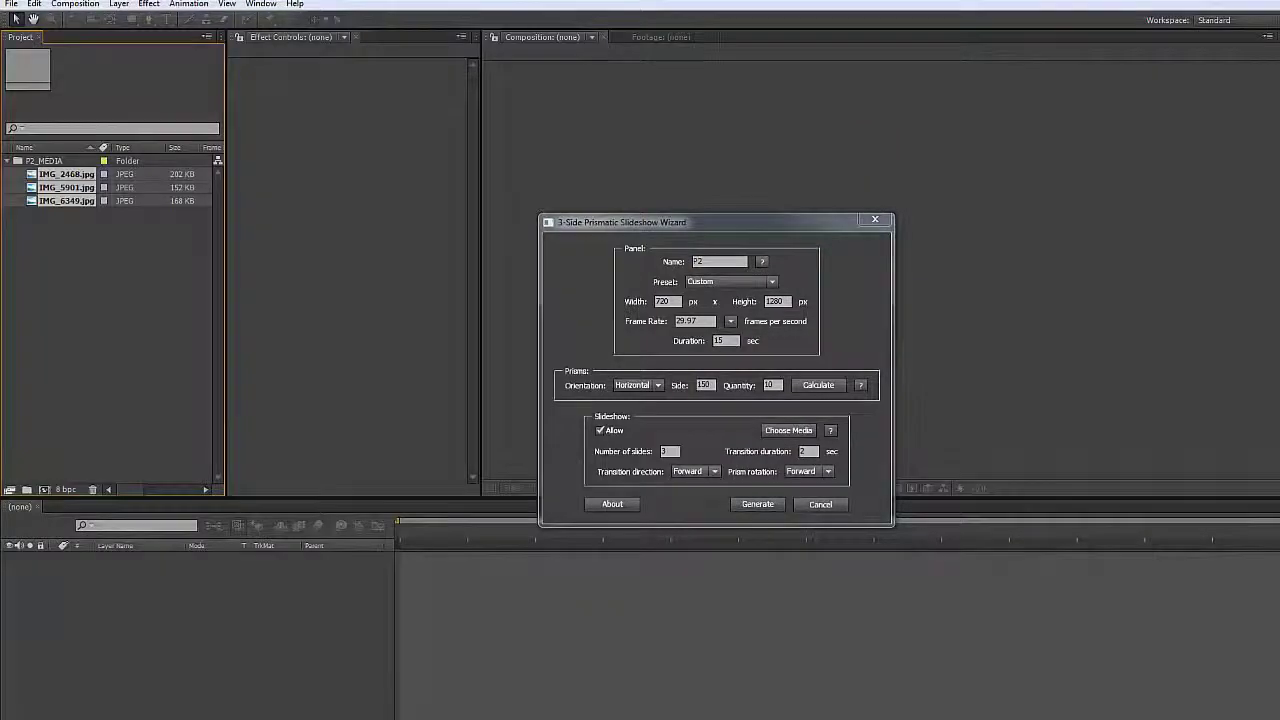
left_click(713, 472)
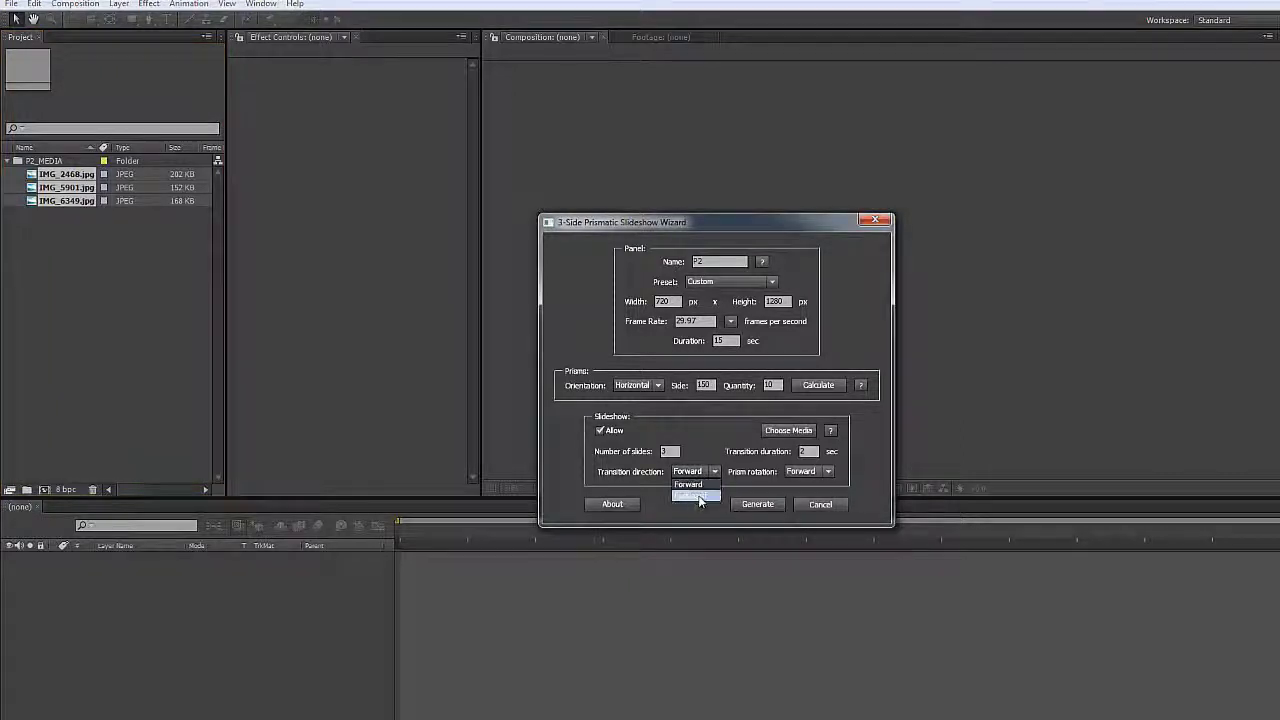
left_click(757, 505)
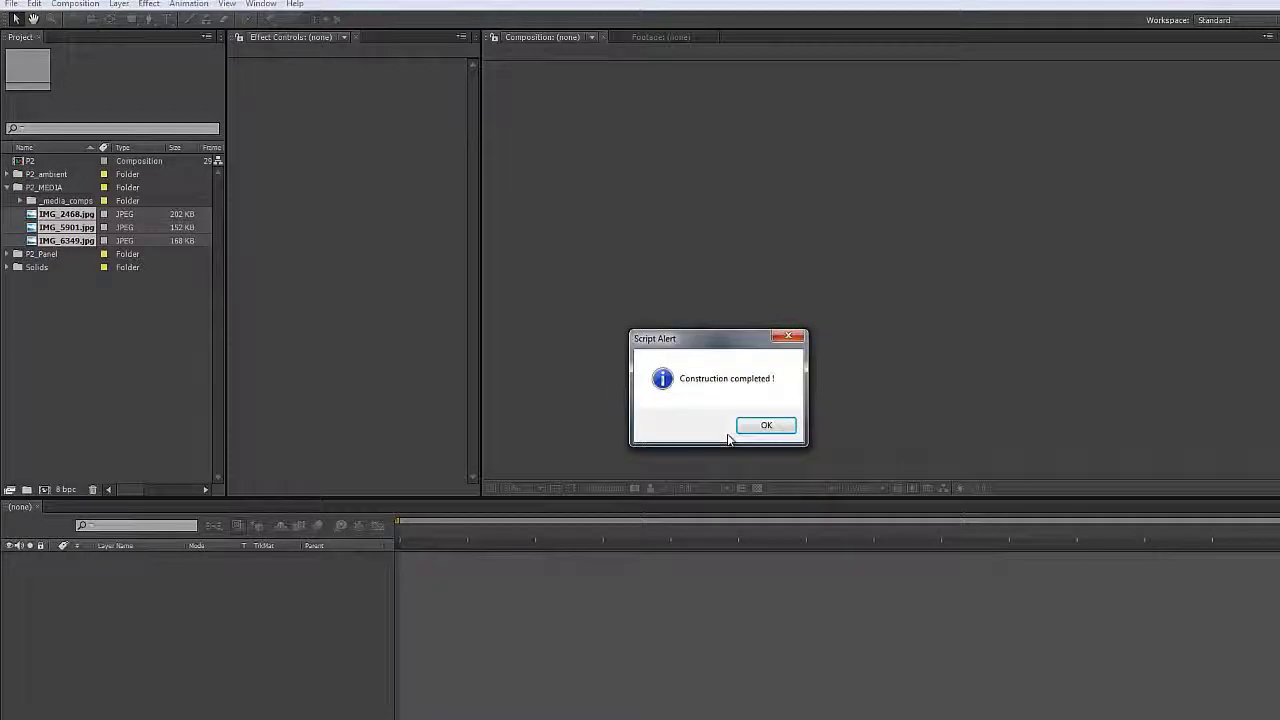
left_click(766, 425)
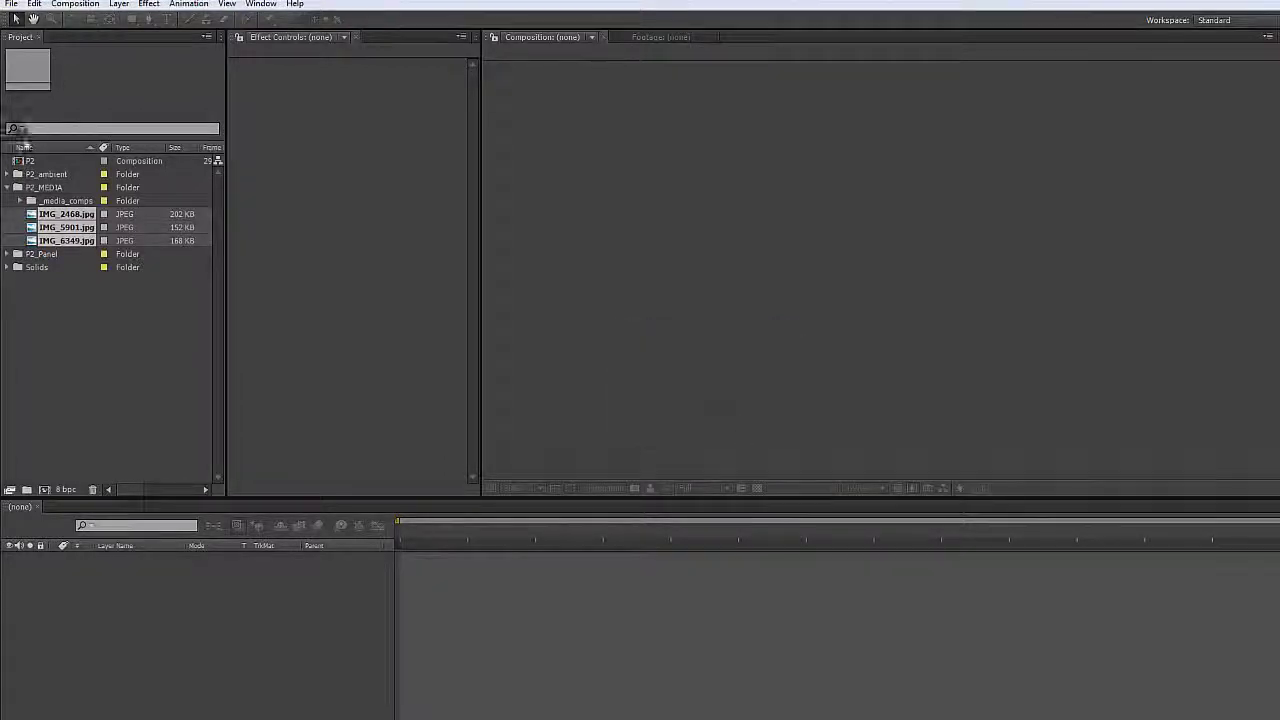
- Open the P2 composition and scrub its transition from 0:00:05:06 to about 6 seconds
double_click(22, 162)
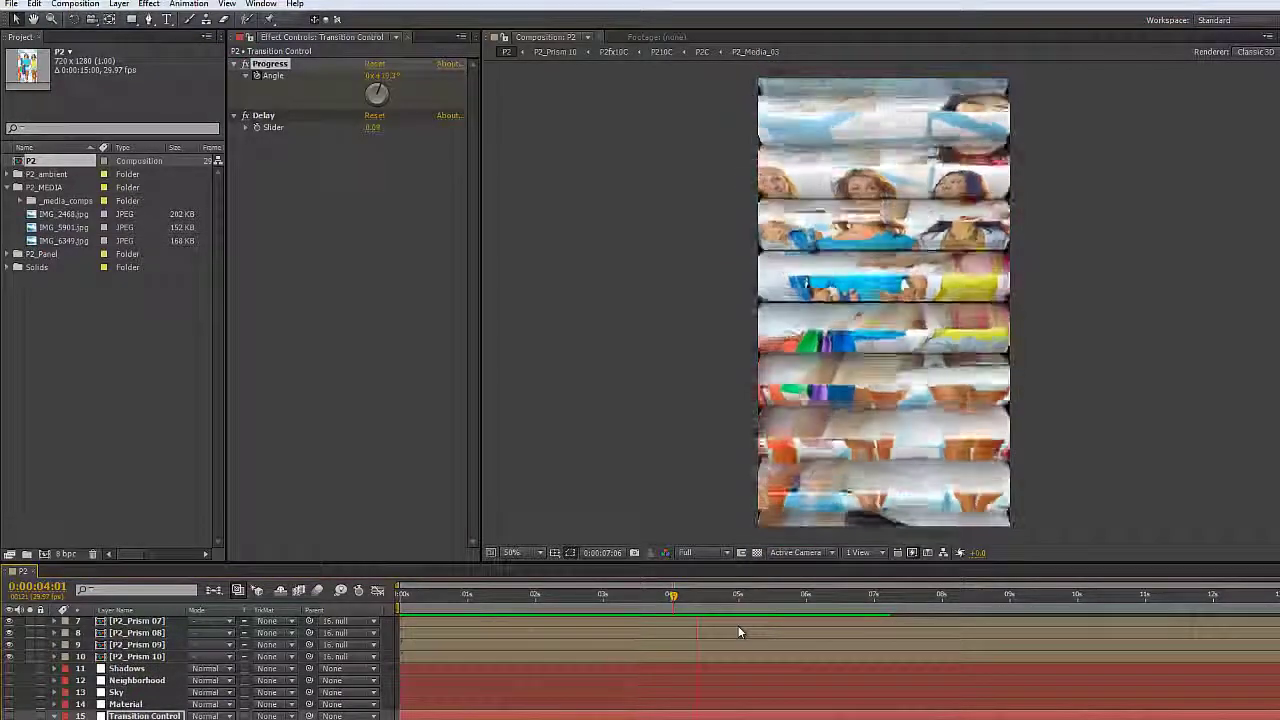
left_click(752, 594)
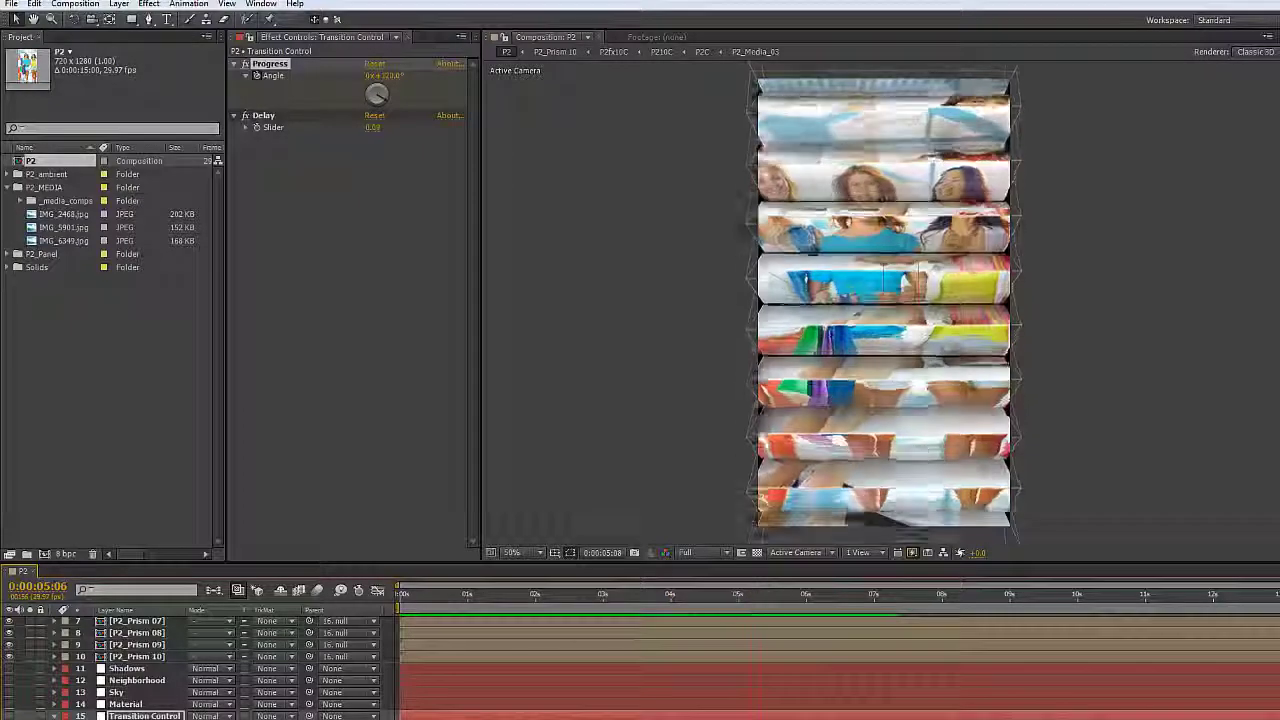
left_click_drag(752, 594, 829, 657)
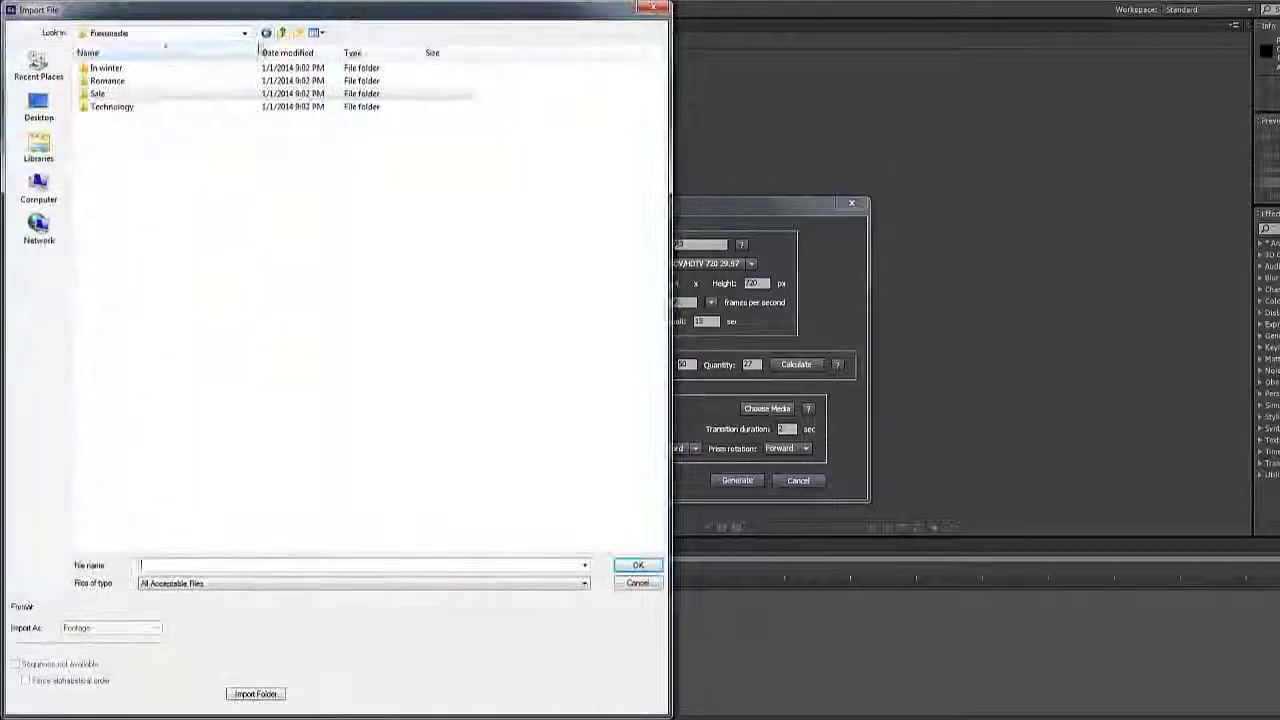
- Import five Technology photos and generate P3 with backward prism rotation
left_click(253, 293, "ctrl")
left_click(539, 400, "ctrl")
left_click(181, 400, "ctrl")
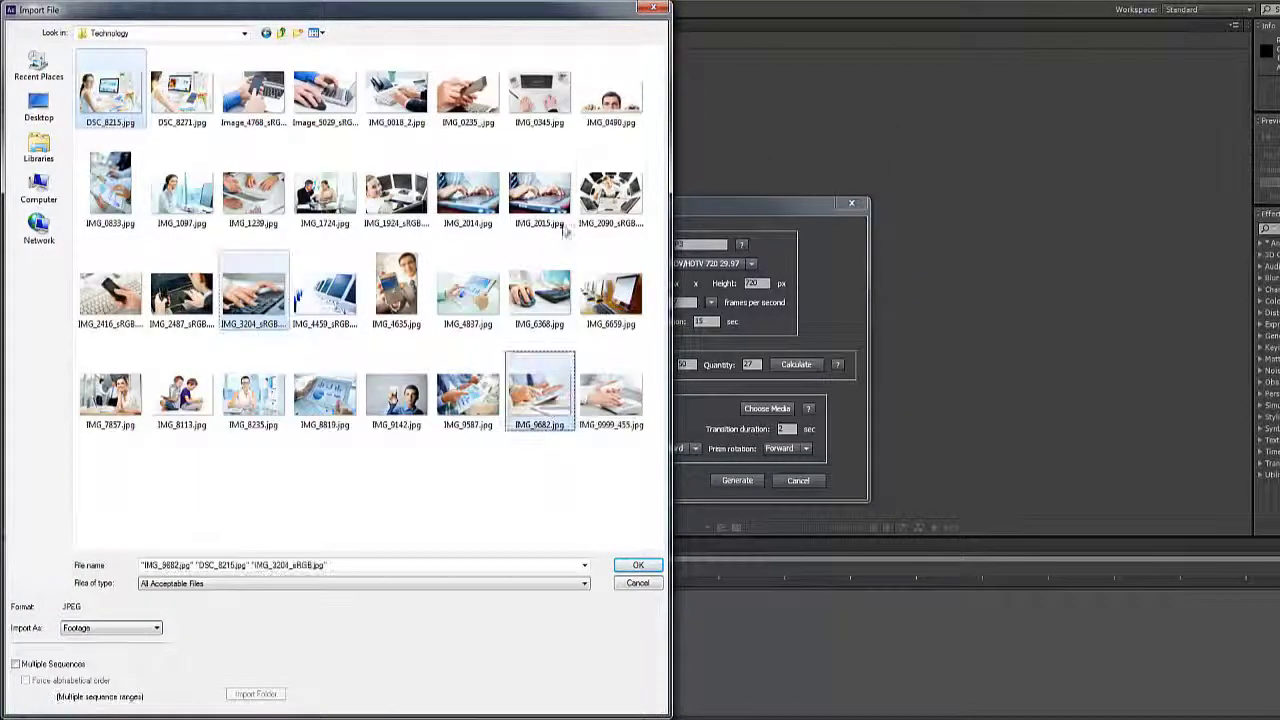
left_click(610, 193, "ctrl")
left_click(645, 456)
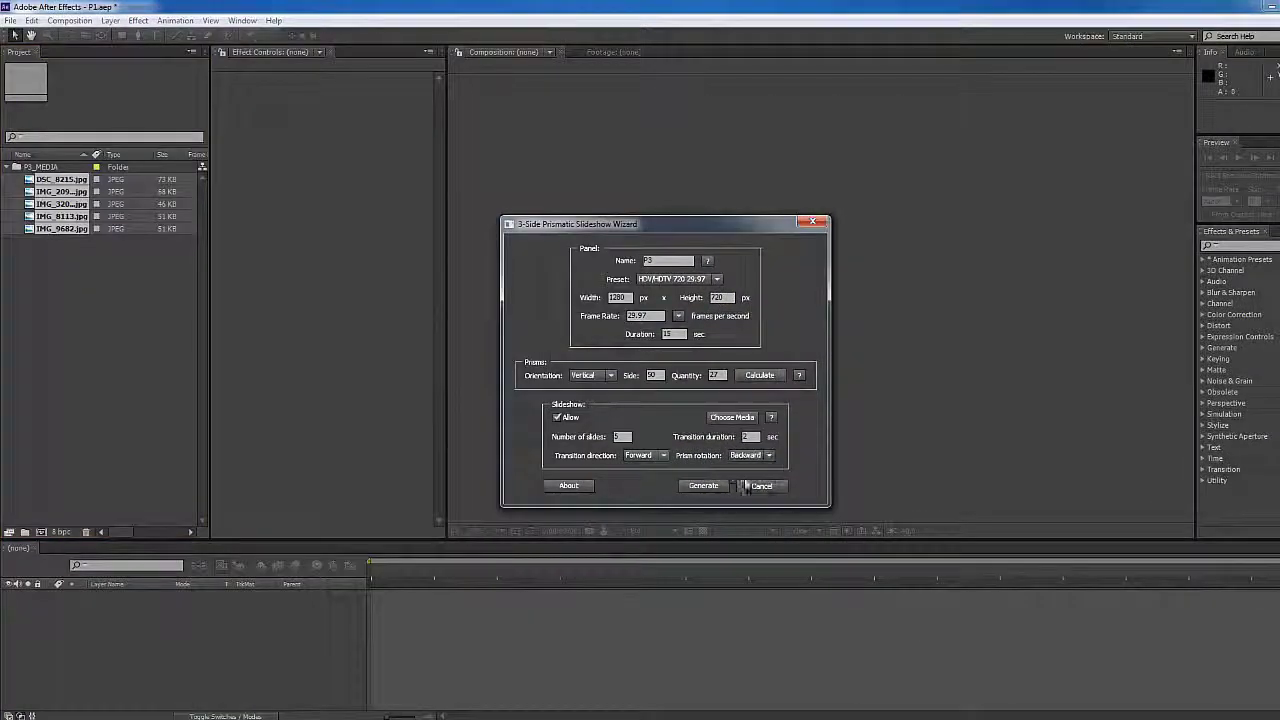
left_click(704, 486)
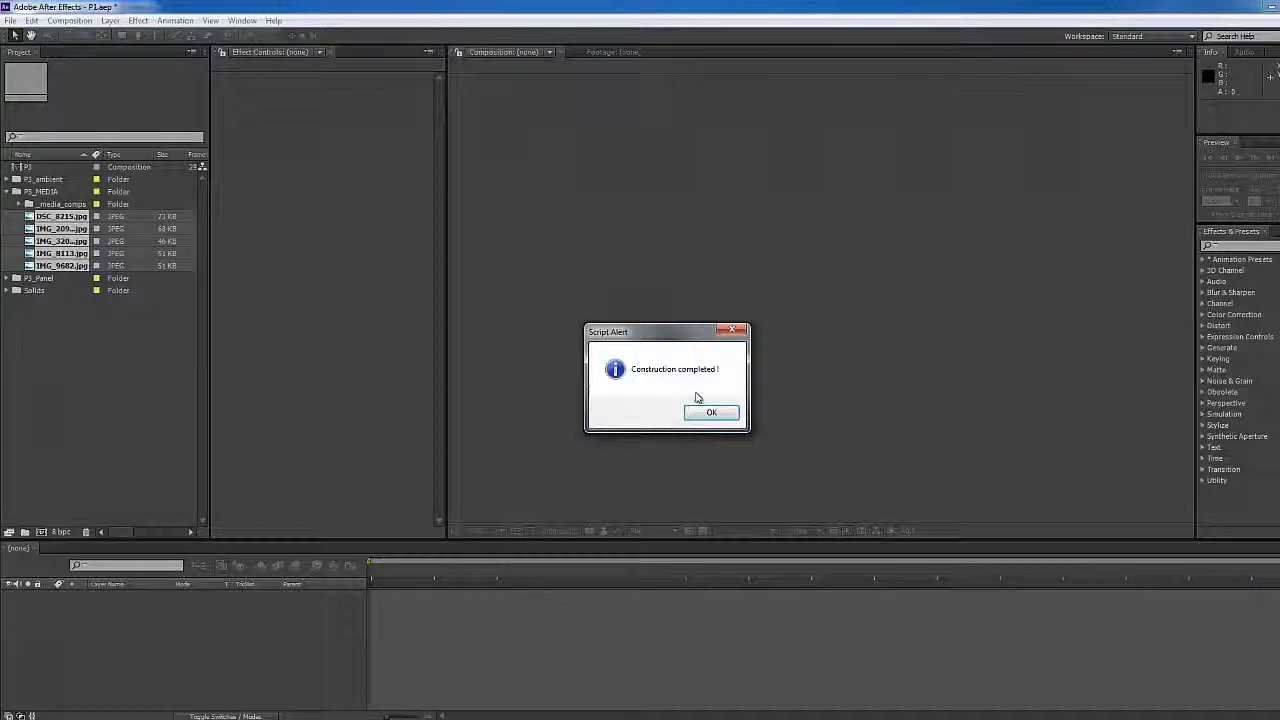
left_click(704, 409)
- Open the P3 composition at about 1:20 into the transition
left_click(18, 167)
double_click(18, 167)
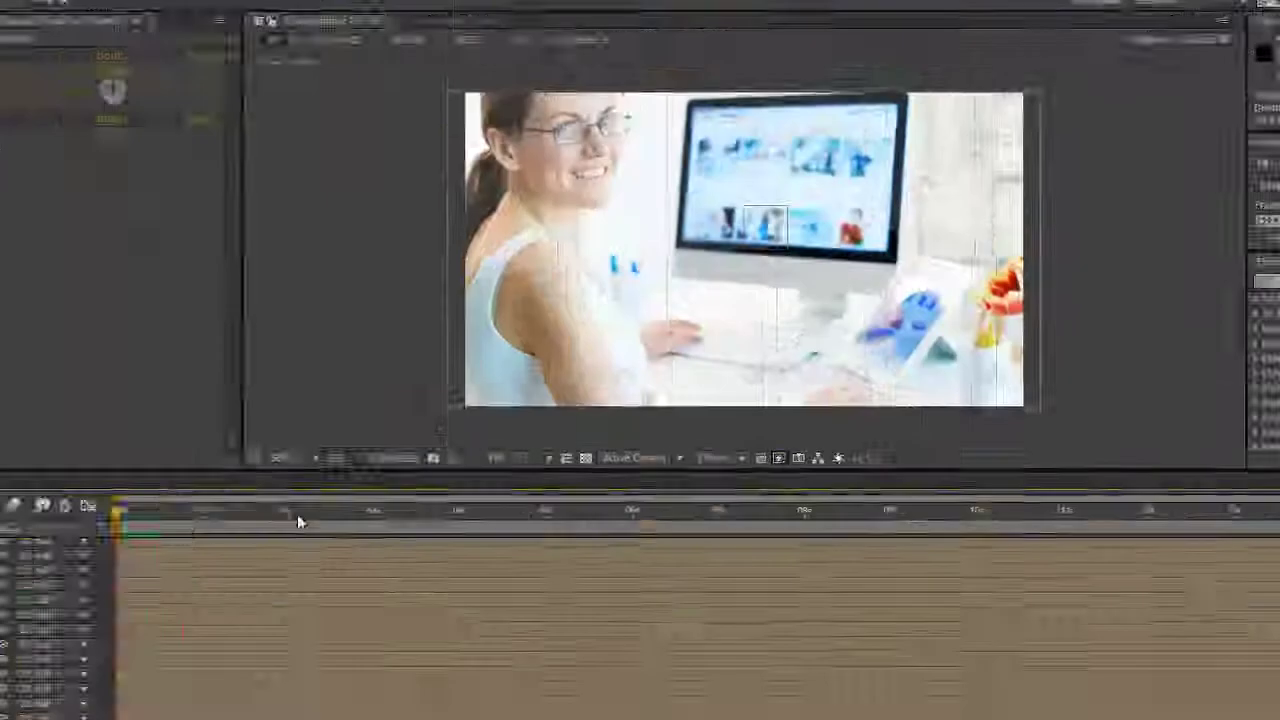
left_click(297, 520)
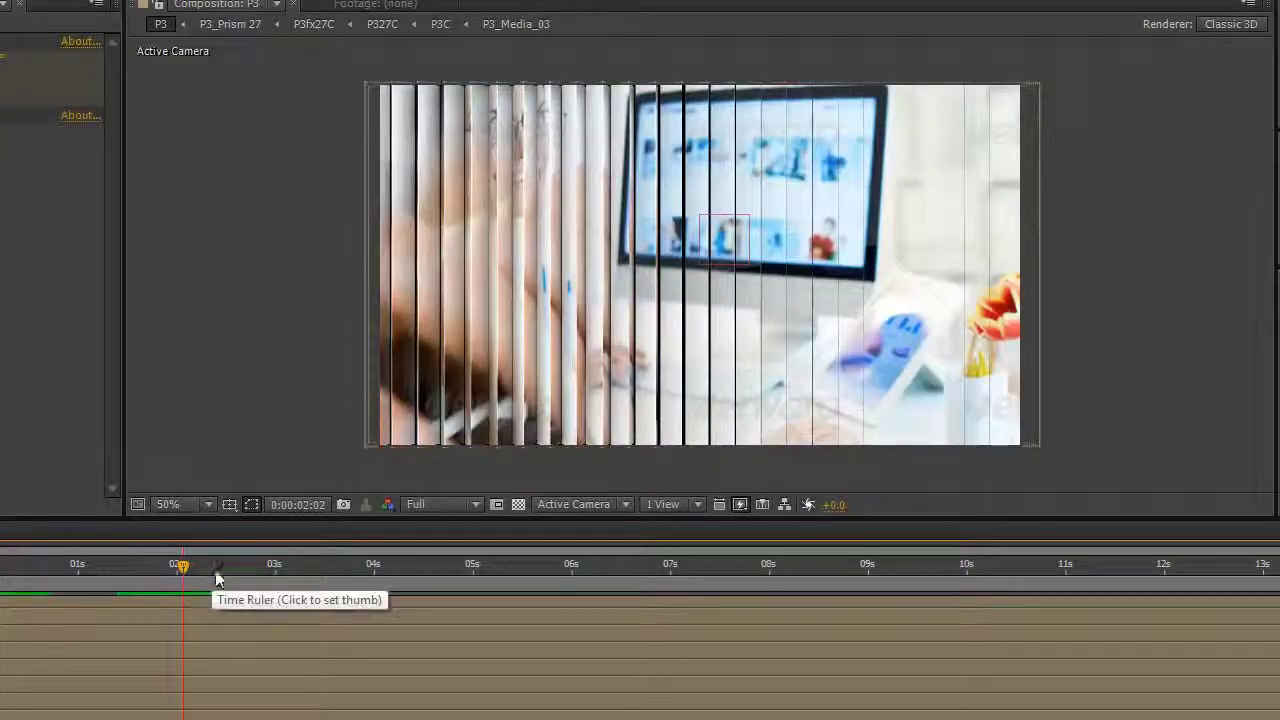
- Scrub the playhead forward through P3's prism transition
mouse_move(185, 564)
left_mouse_down()
mouse_move(283, 589)
mouse_move(223, 598)
mouse_move(246, 600)
left_mouse_up()
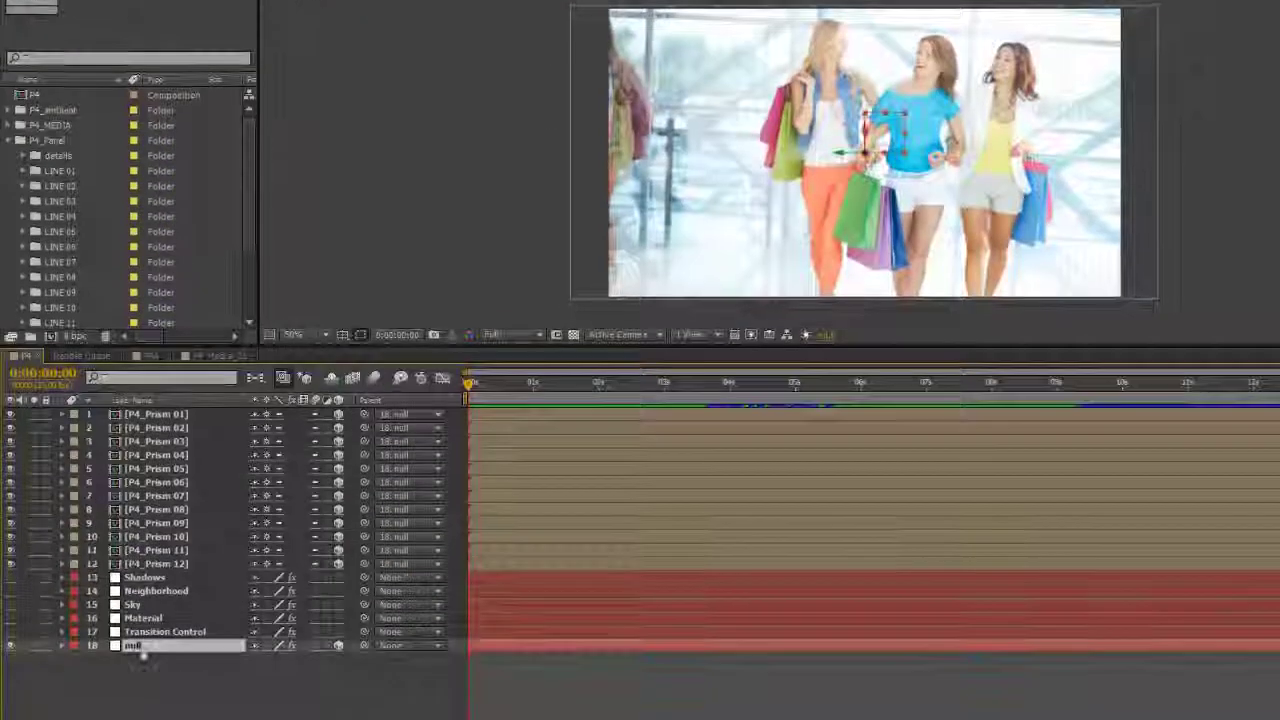
- Scale down P4's null layer and rotate it about 21° around Y
key("s")
left_click_drag(300, 656, 322, 672)
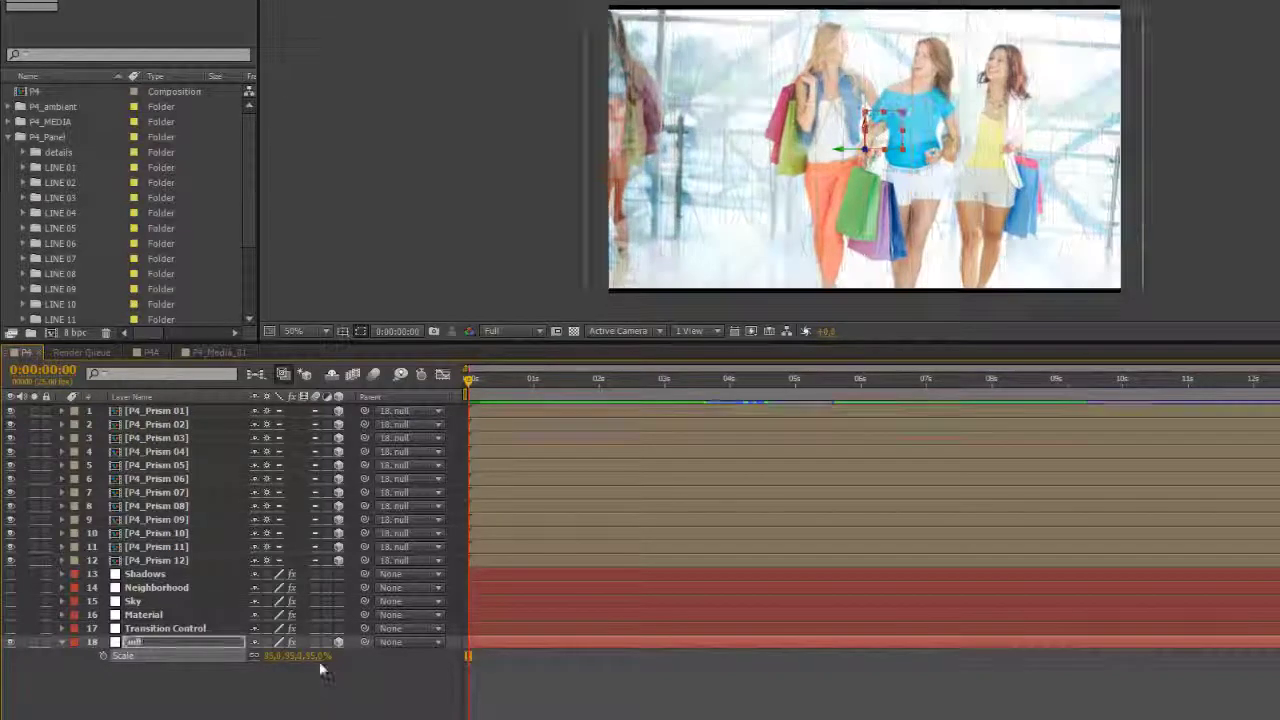
left_click(133, 643)
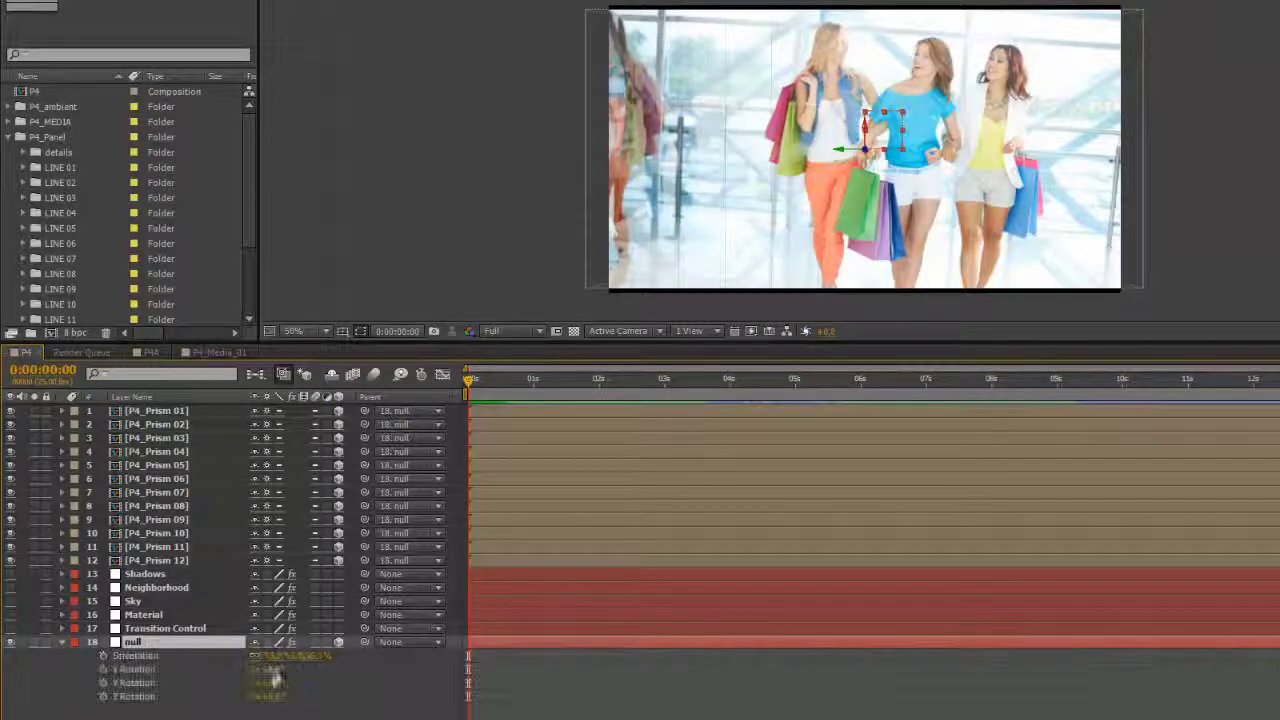
left_click_drag(270, 669, 262, 669)
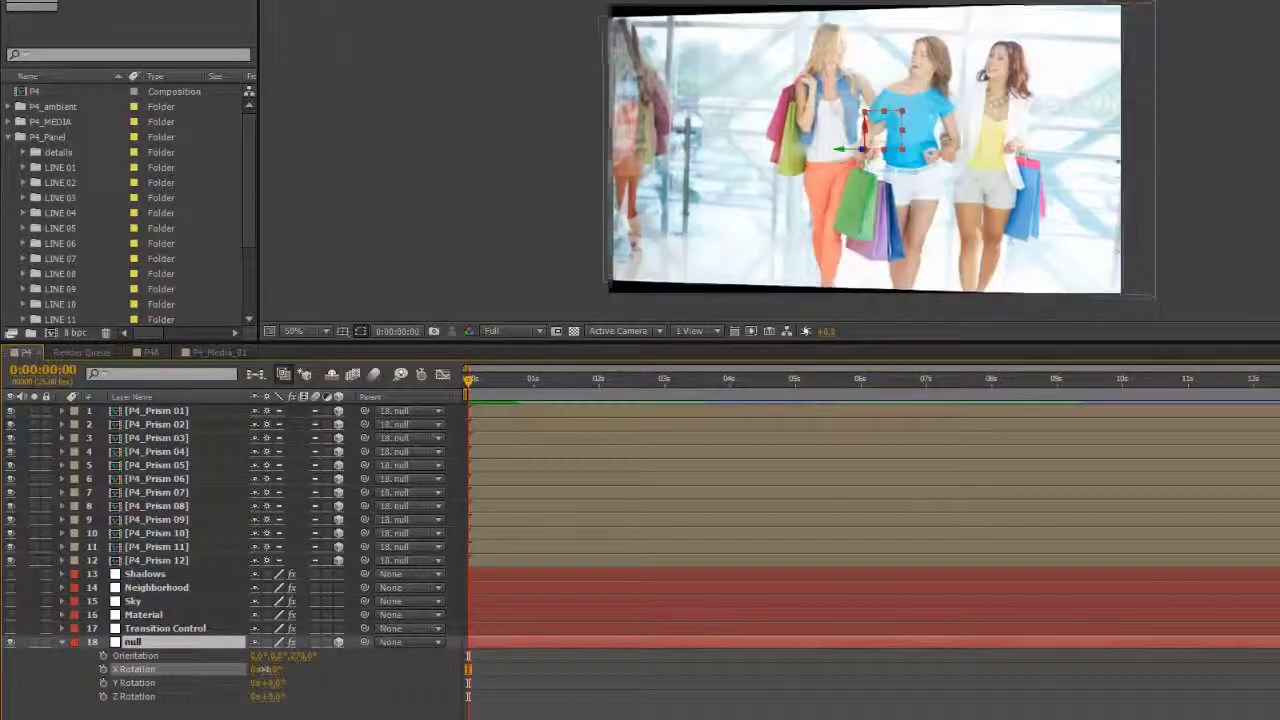
left_click_drag(295, 683, 296, 683)
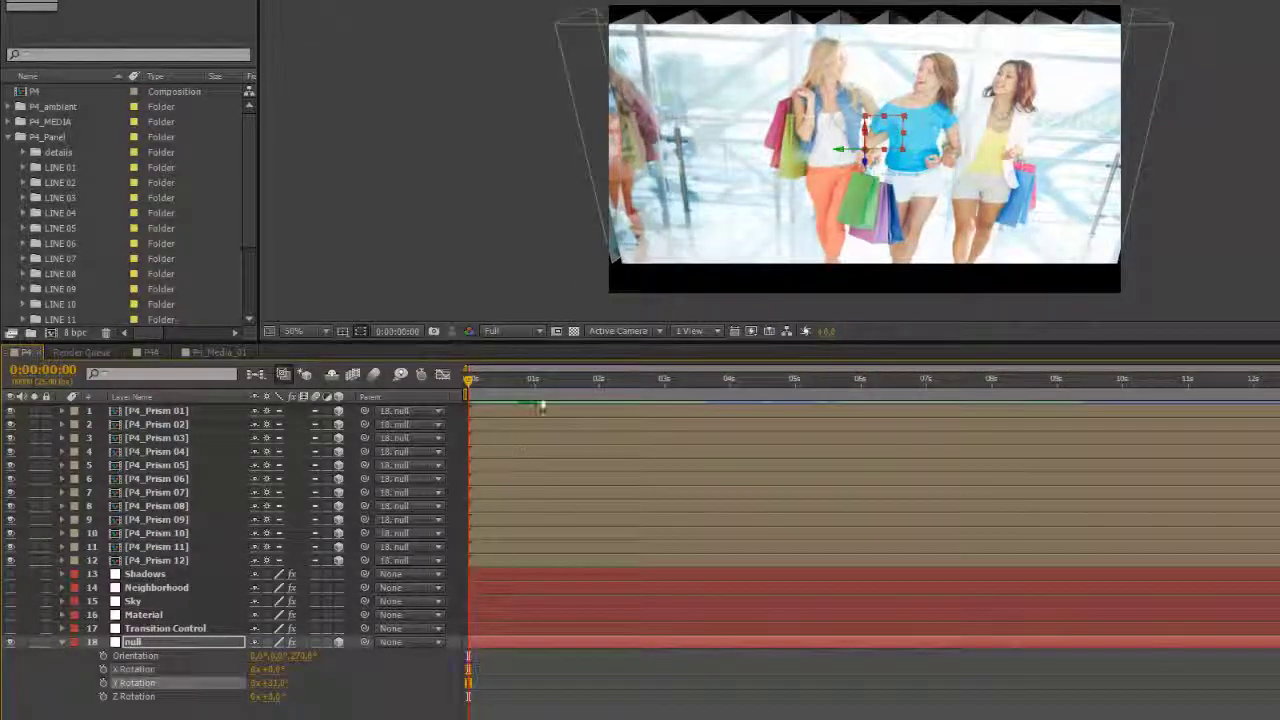
- Reveal the Transition Control's Angle keyframes and play a preview
left_click(165, 628)
key("u")
key("space")
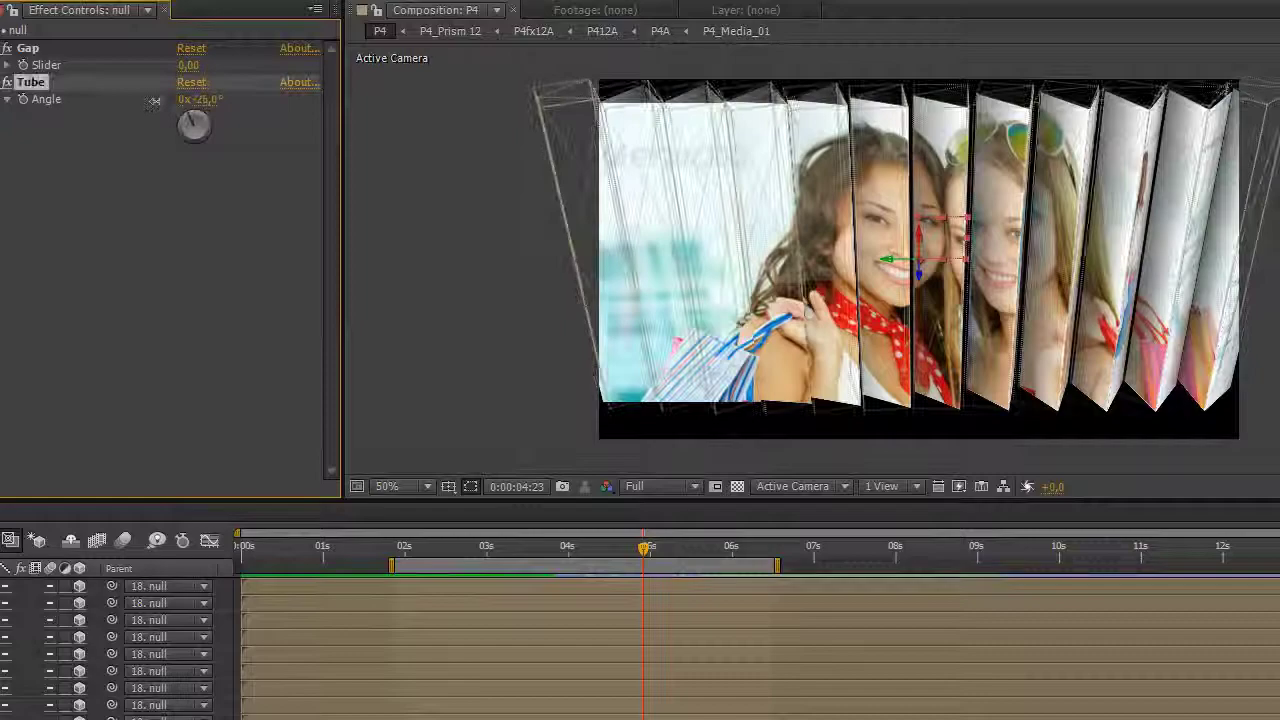
- Bend the Tube effect's Angle from -25° to about -110°, then stop playback
left_click_drag(154, 102, 100, 104)
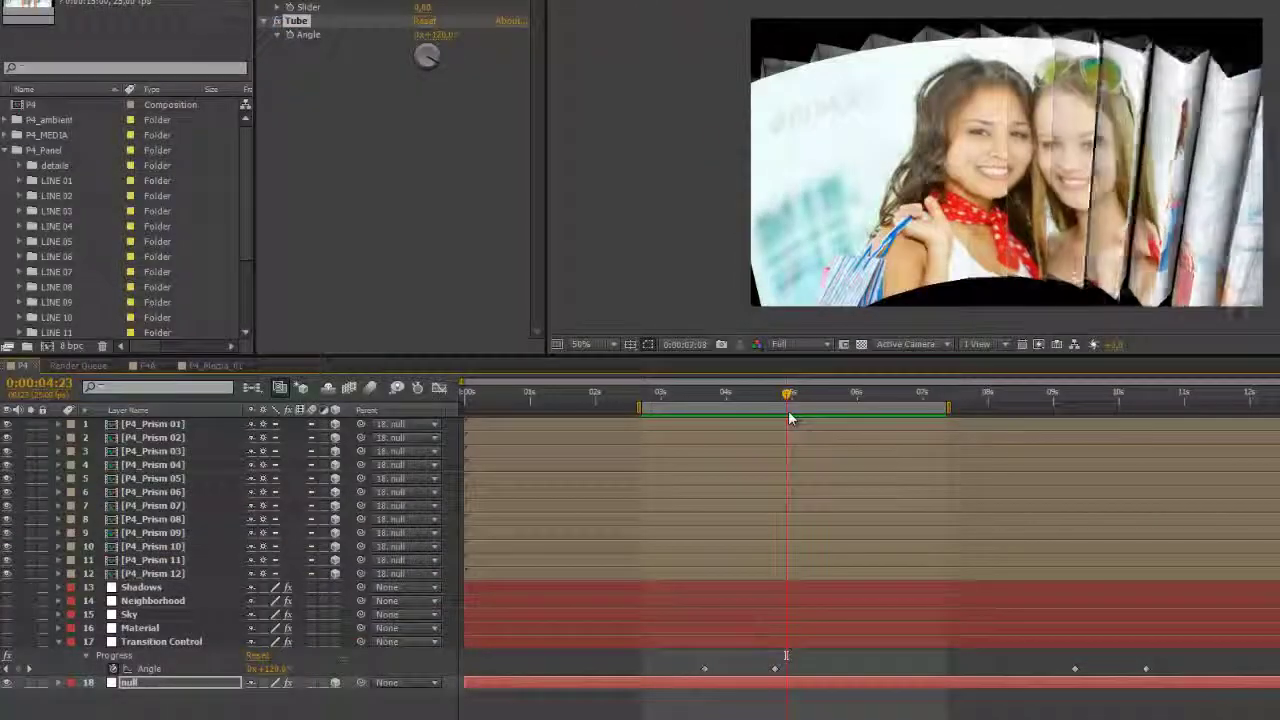
left_click(438, 35)
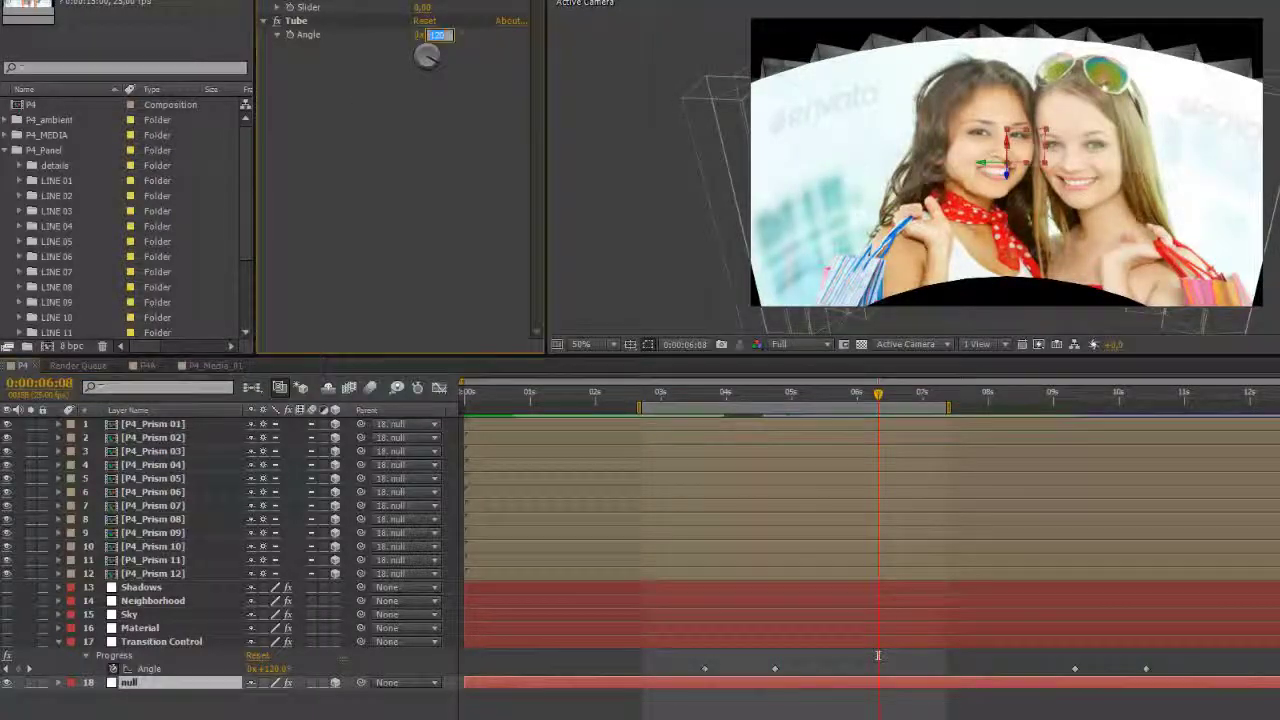
type("null")
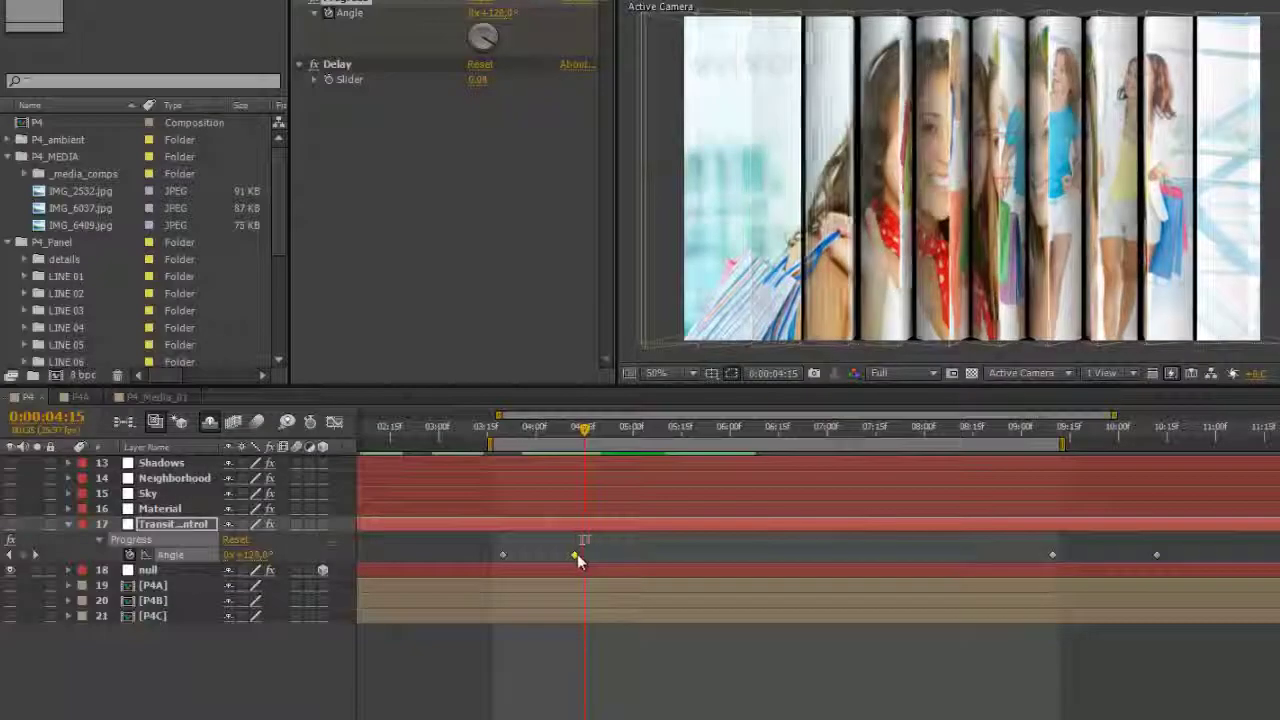
- Move the second Transition Control Angle keyframe later, so Angle reads 47° at 0:00:04:15
left_click_drag(577, 554, 525, 557)
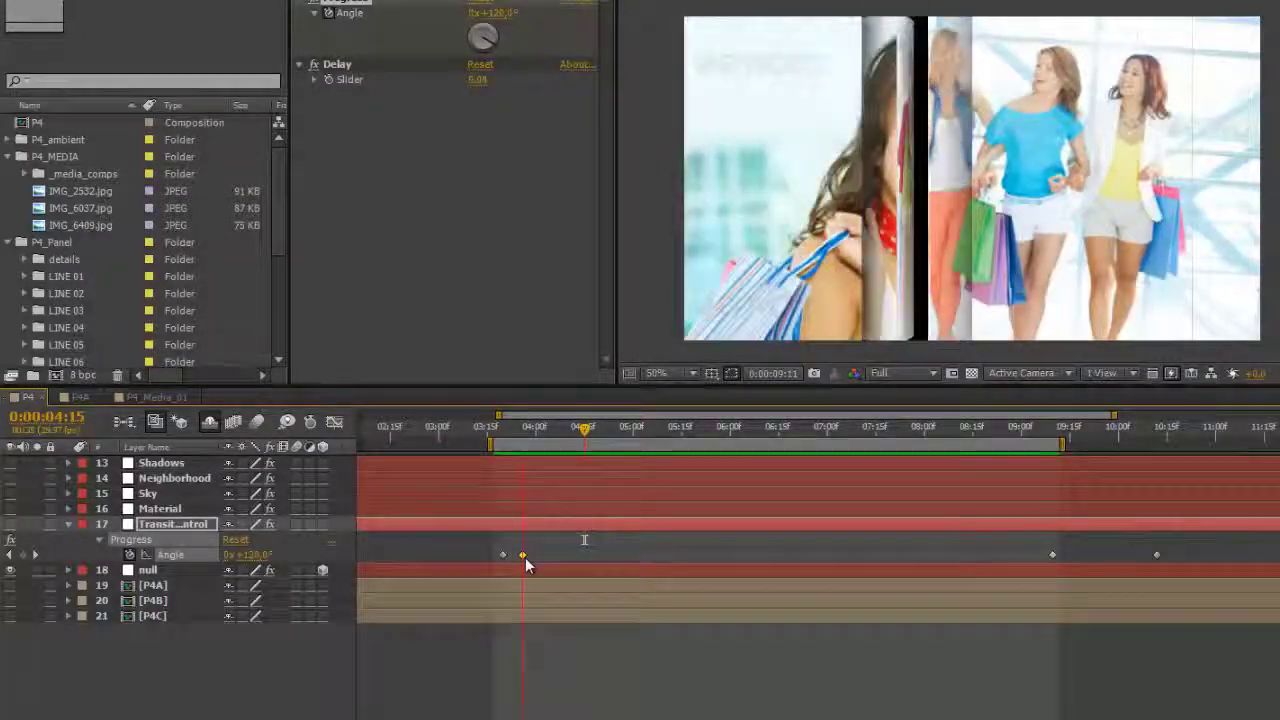
left_click_drag(525, 557, 710, 557)
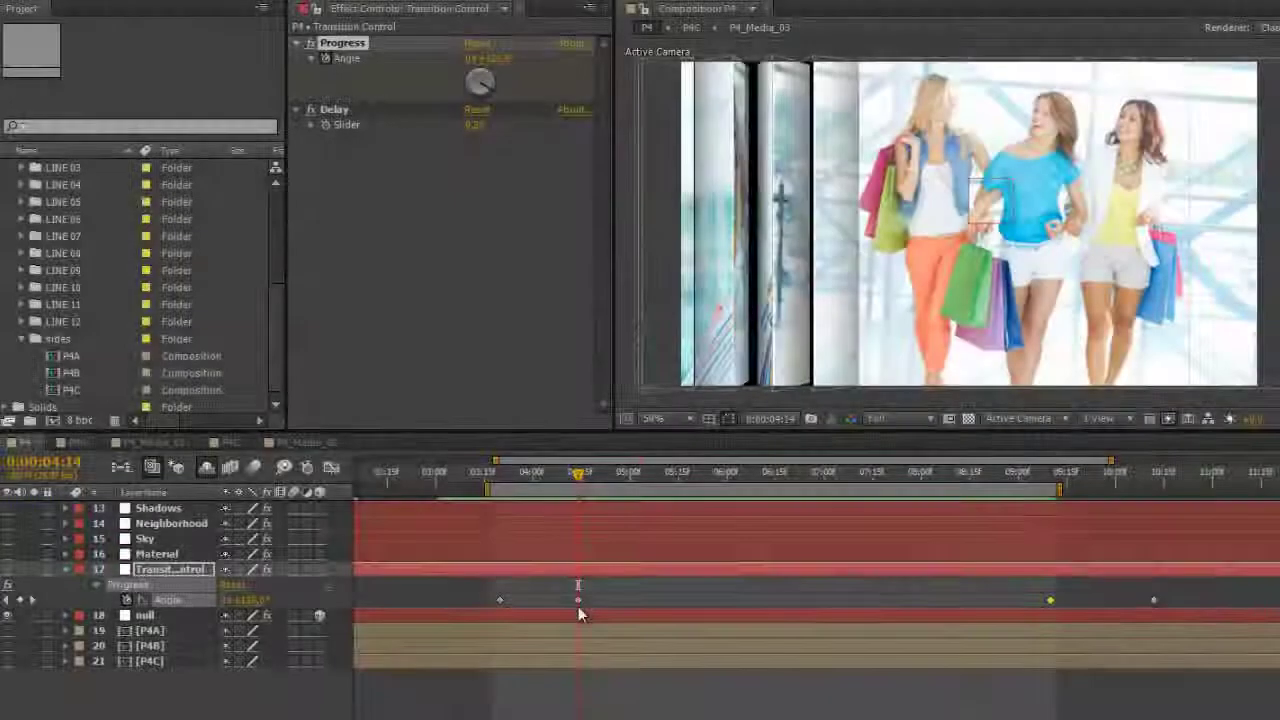
- Change the middle Angle keyframes at 0:00:04:14 and 0:00:09:10 from 120° to 240°
left_click(578, 600)
left_click(493, 59)
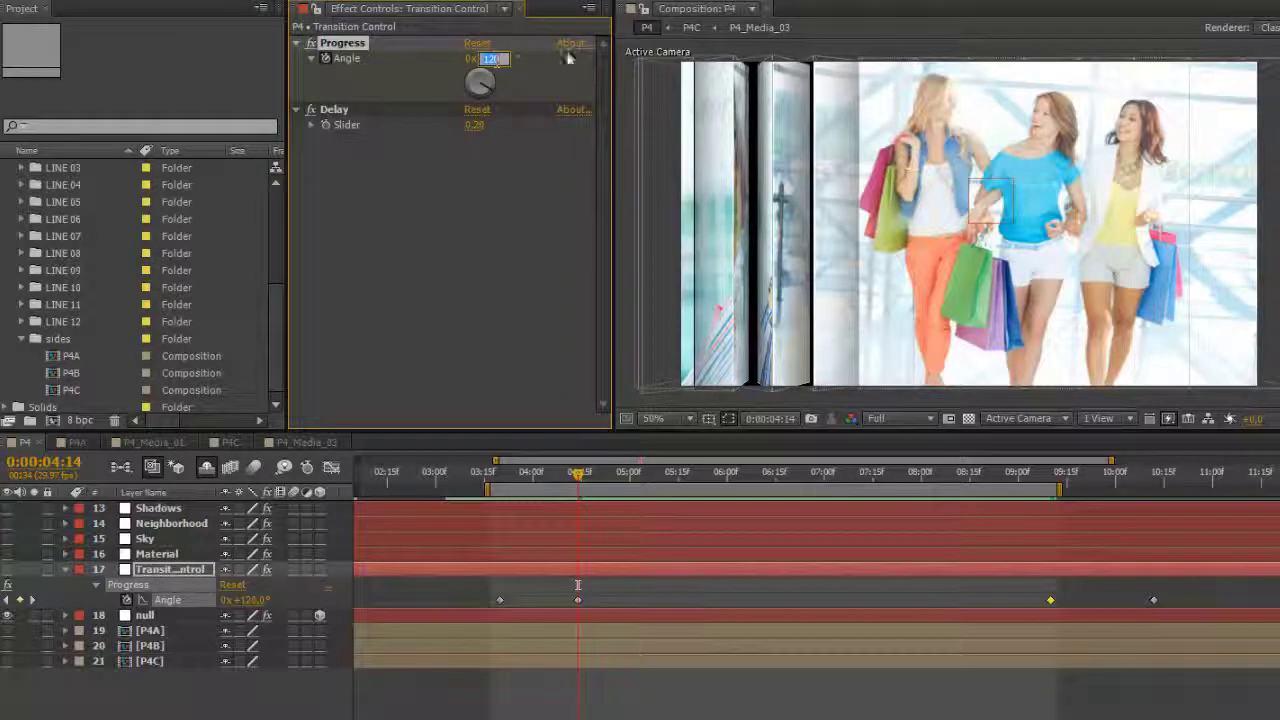
type("240")
key("Return")
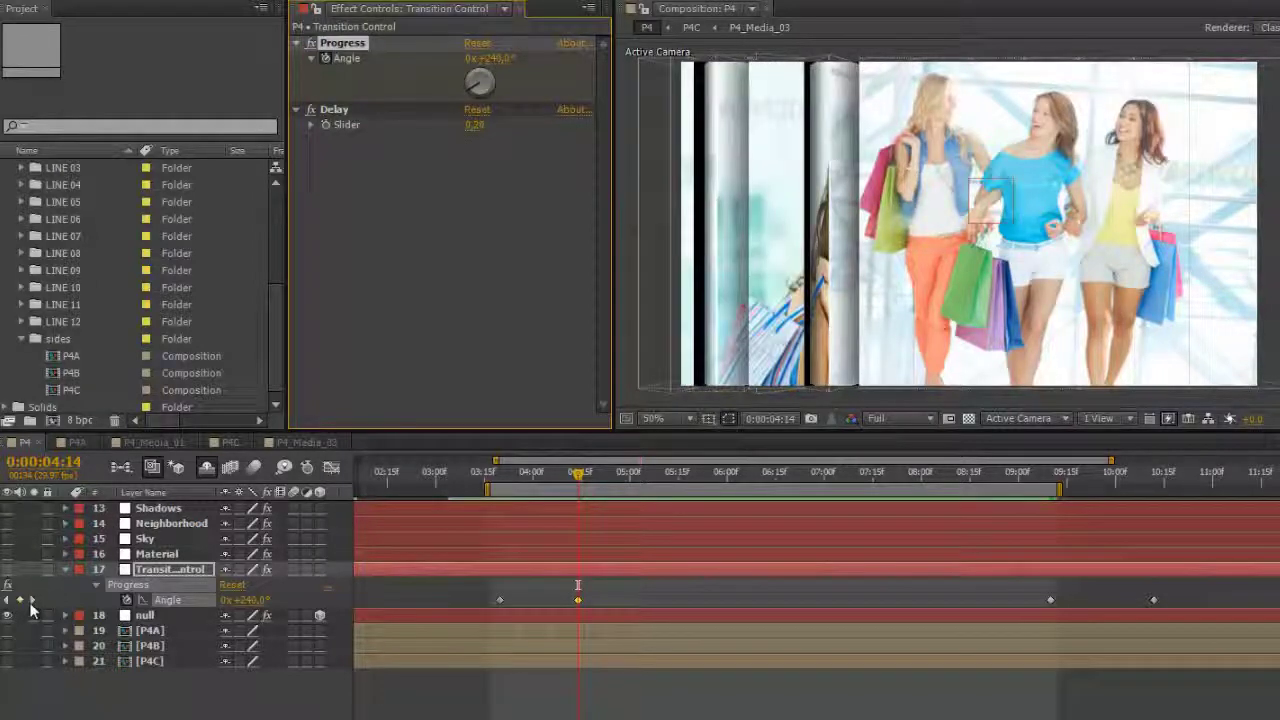
left_click(31, 601)
left_click(495, 60)
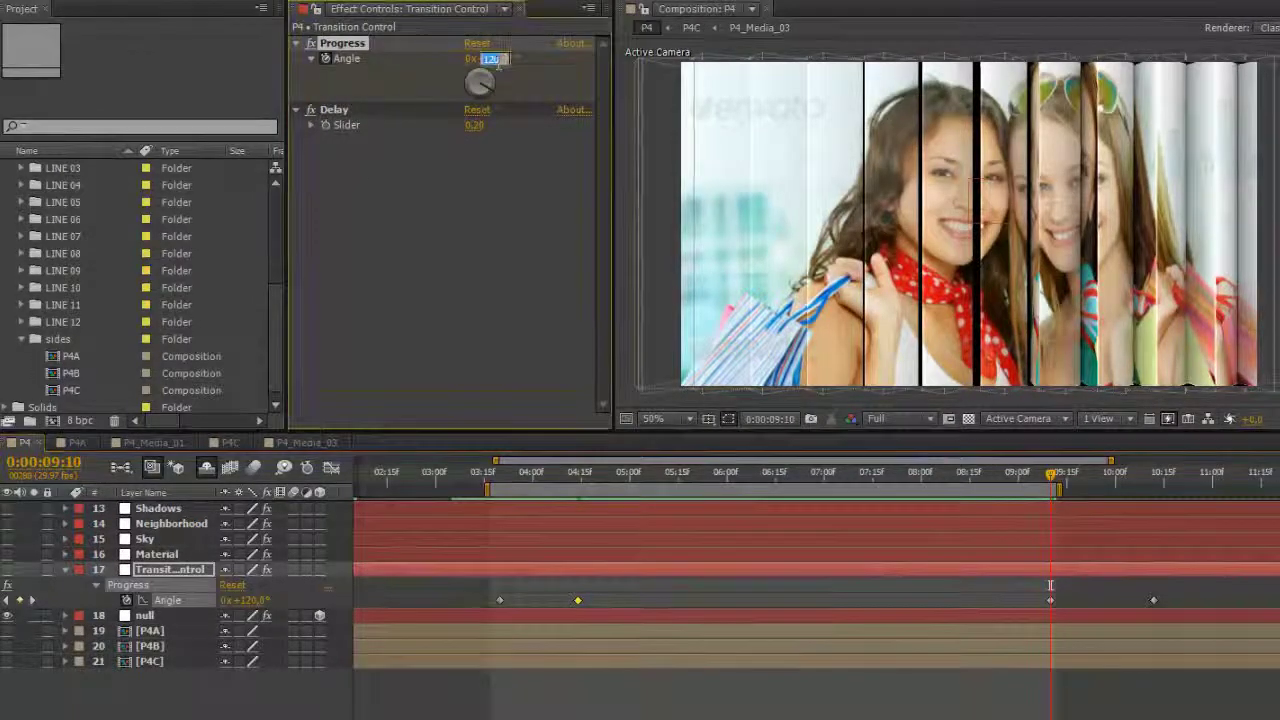
key("Return")
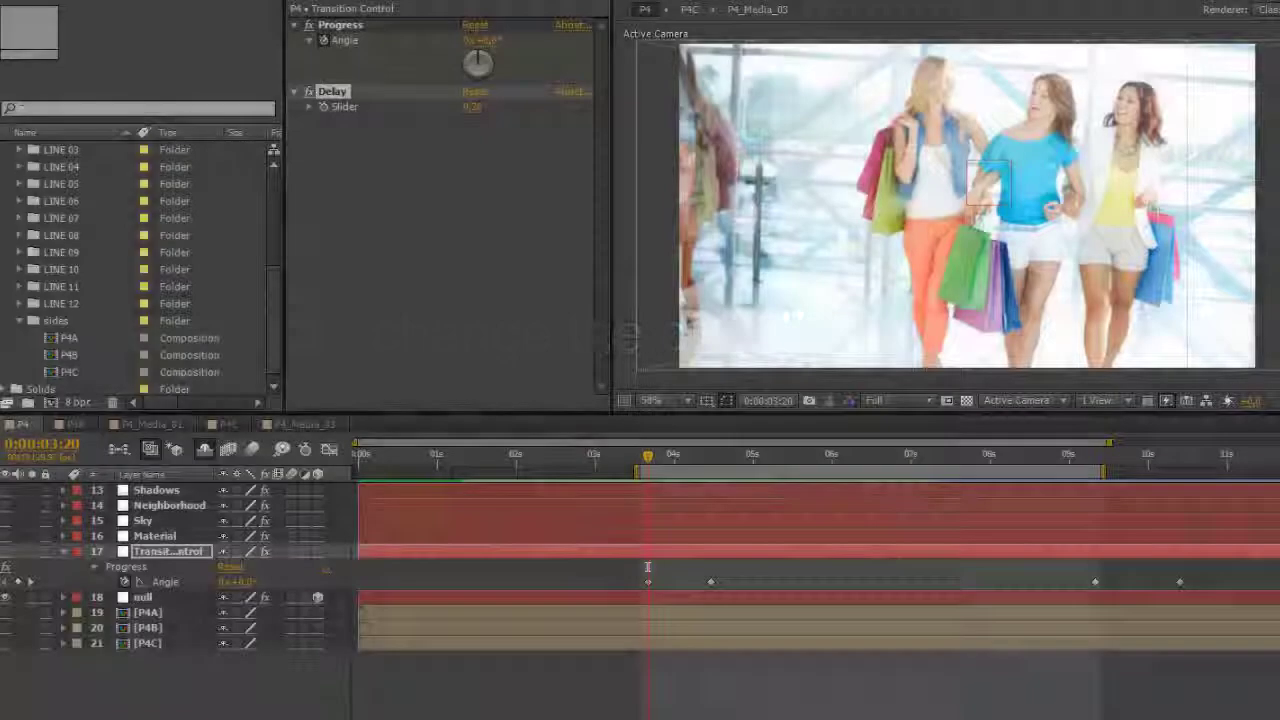
- Enter -3.2 in the Delay slider and preview the delayed prism turn
left_click(472, 107)
type("-3.2")
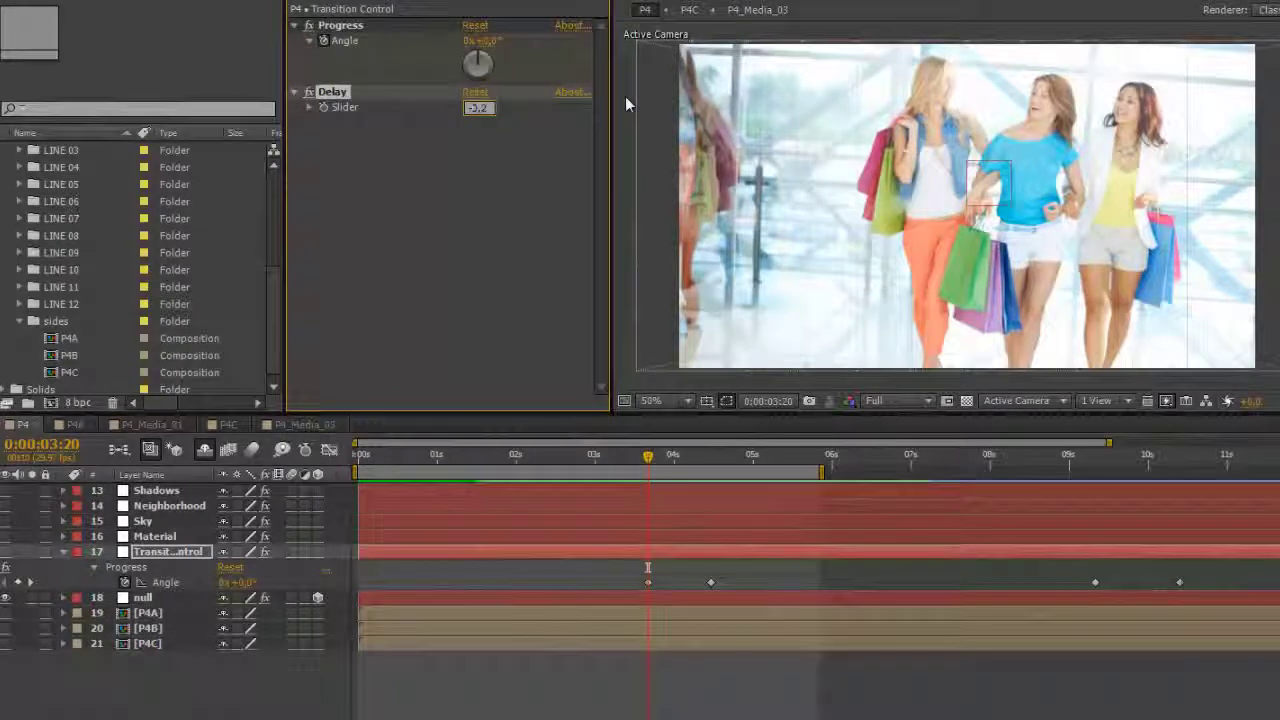
key("Return")
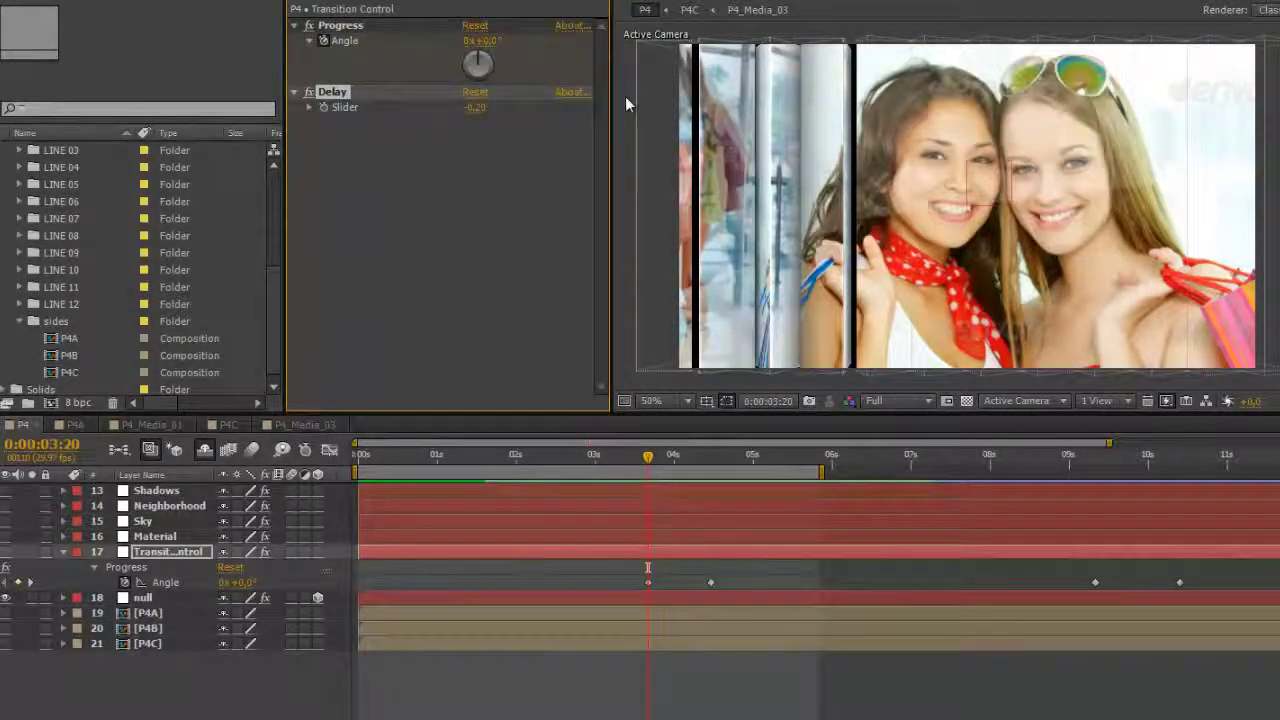
key("KP_0")
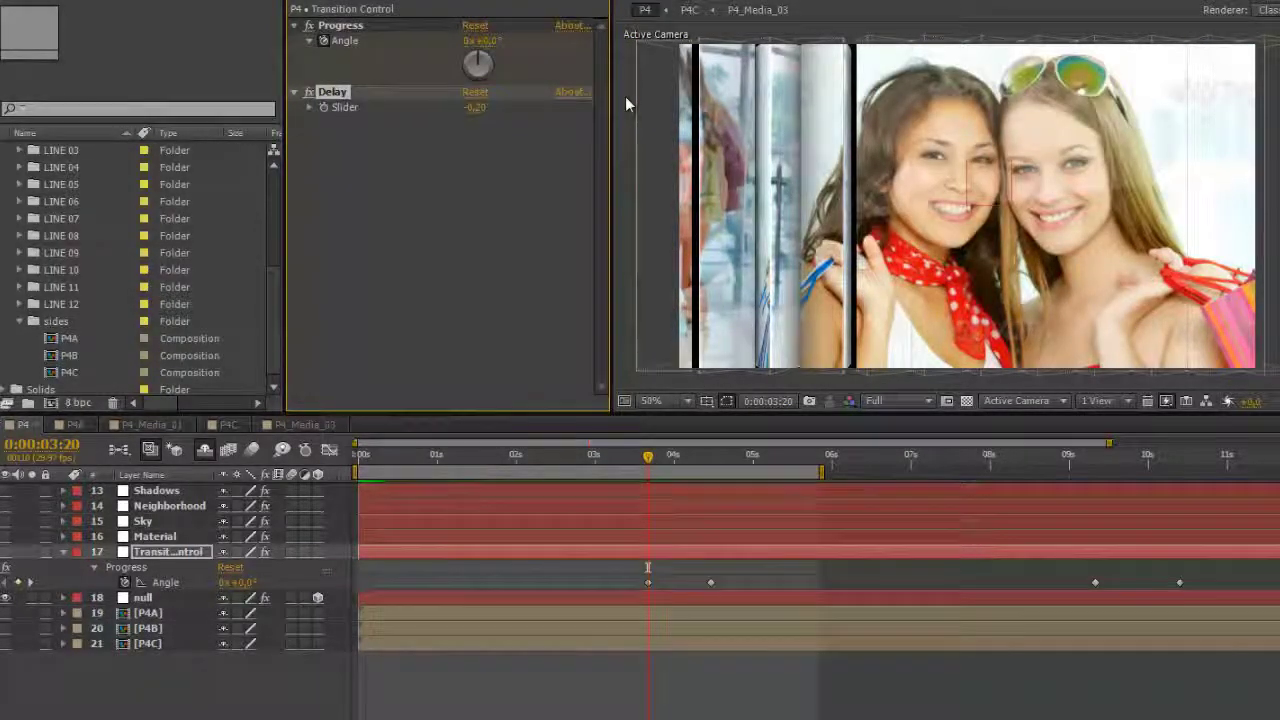